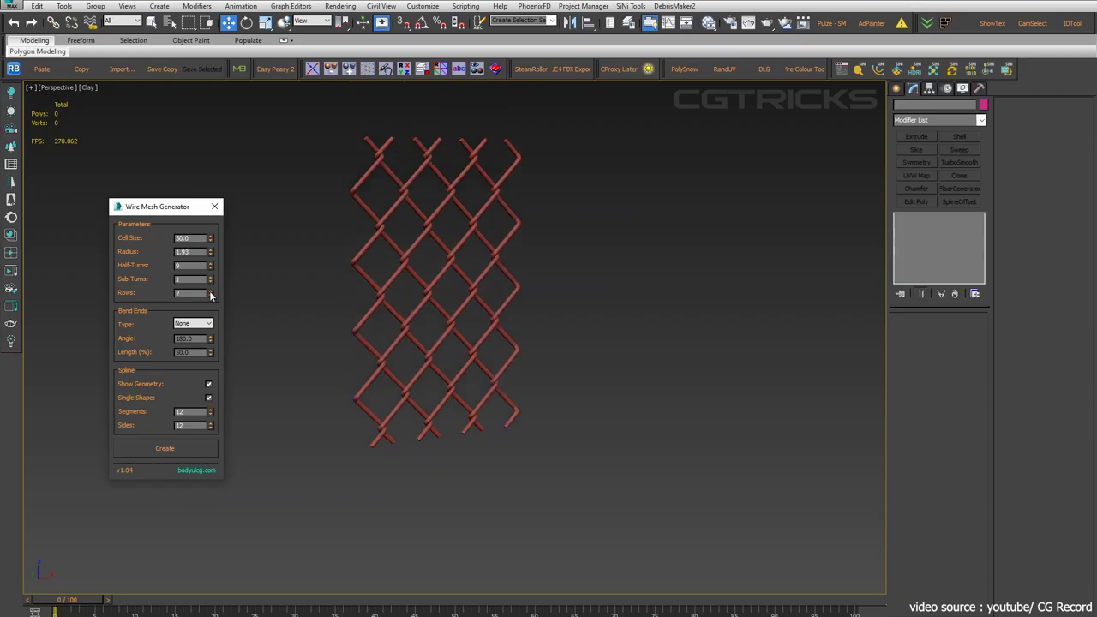
Step: Raise the chain-link wire mesh to 15 rows and enter a value of 0.2
left_click_drag(210, 292, 286, 291)
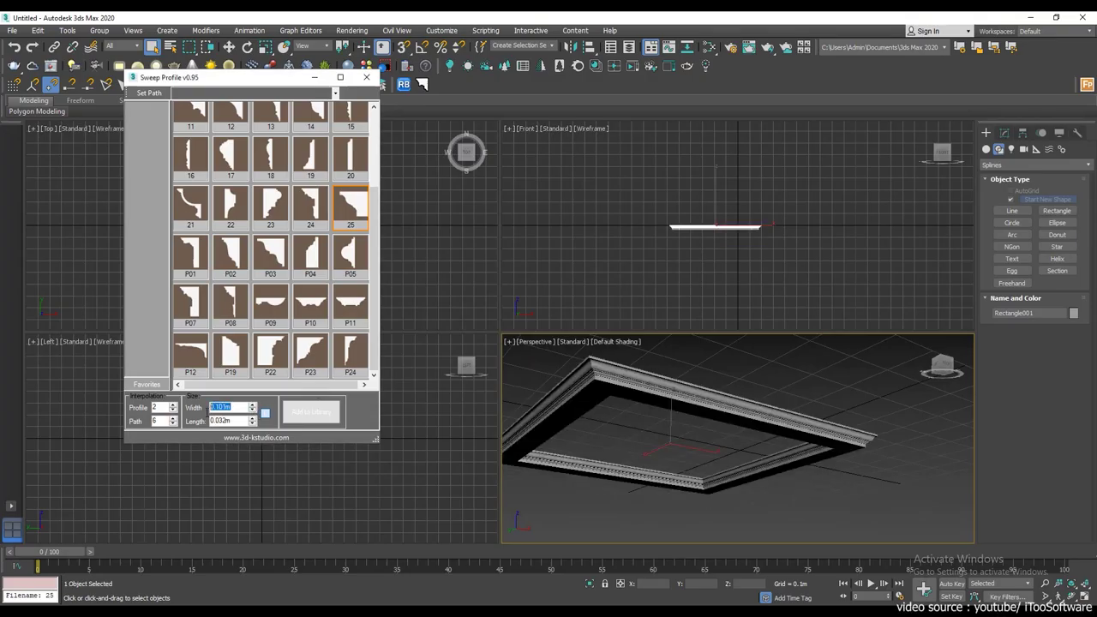
type("0.2")
key("Return")
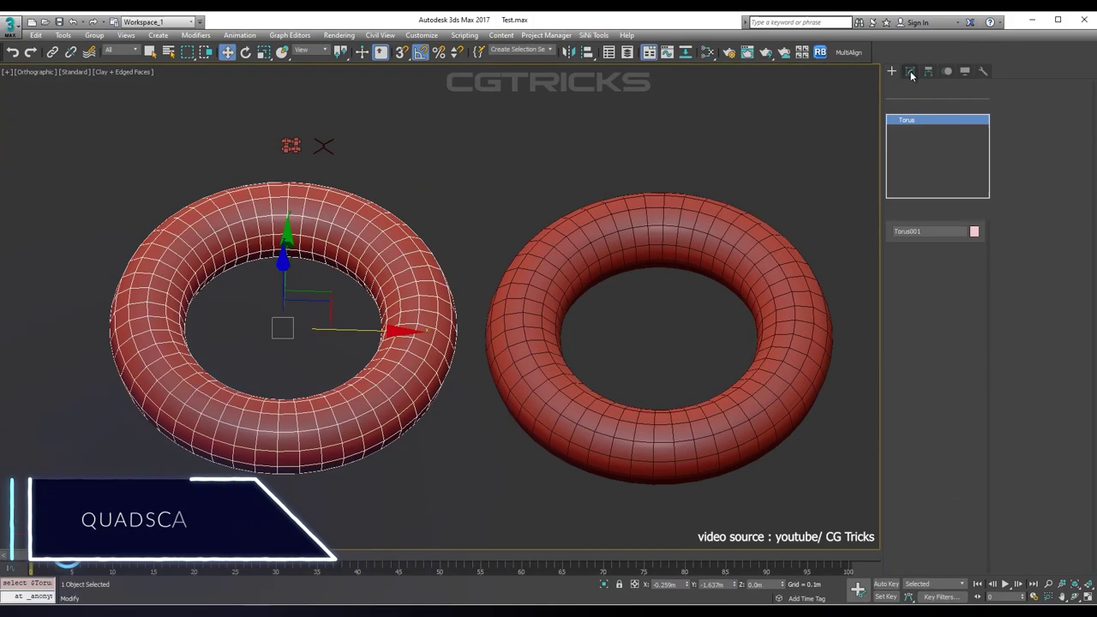
Step: Add QuadScatter to the left torus, using the tile object as the scatter source
left_click(923, 379)
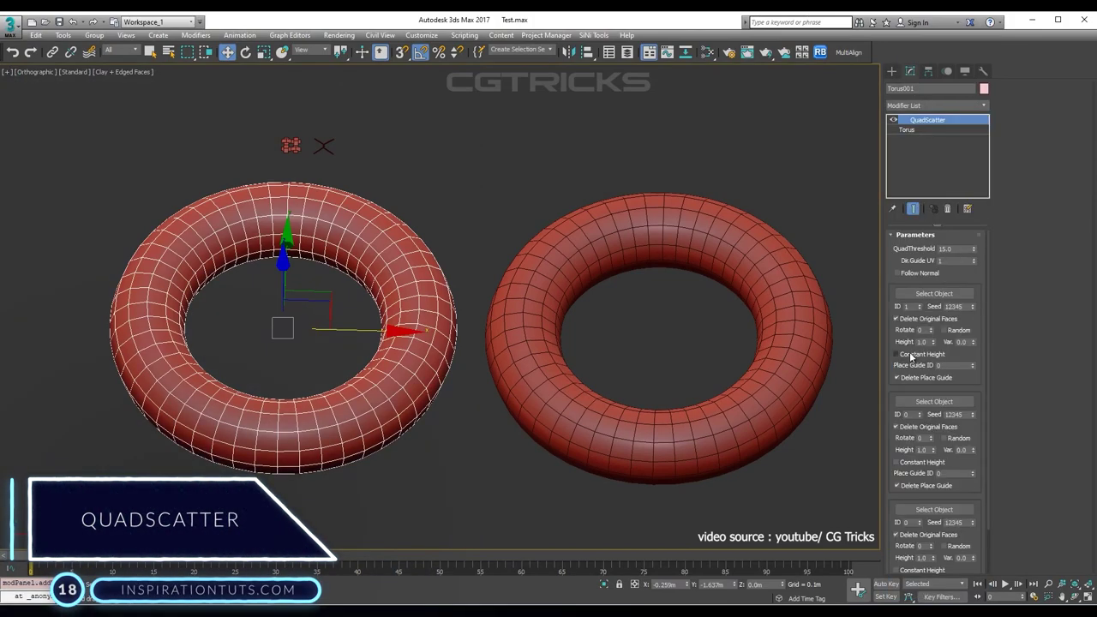
left_click(926, 294)
left_click(465, 220)
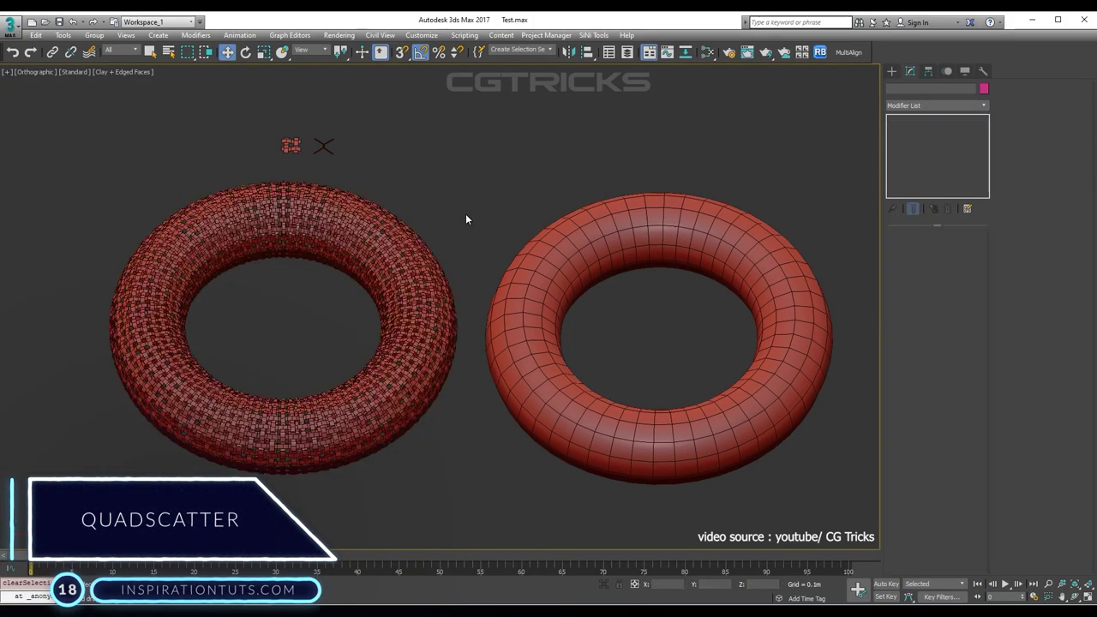
middle_click_drag(466, 219, 561, 333, "alt")
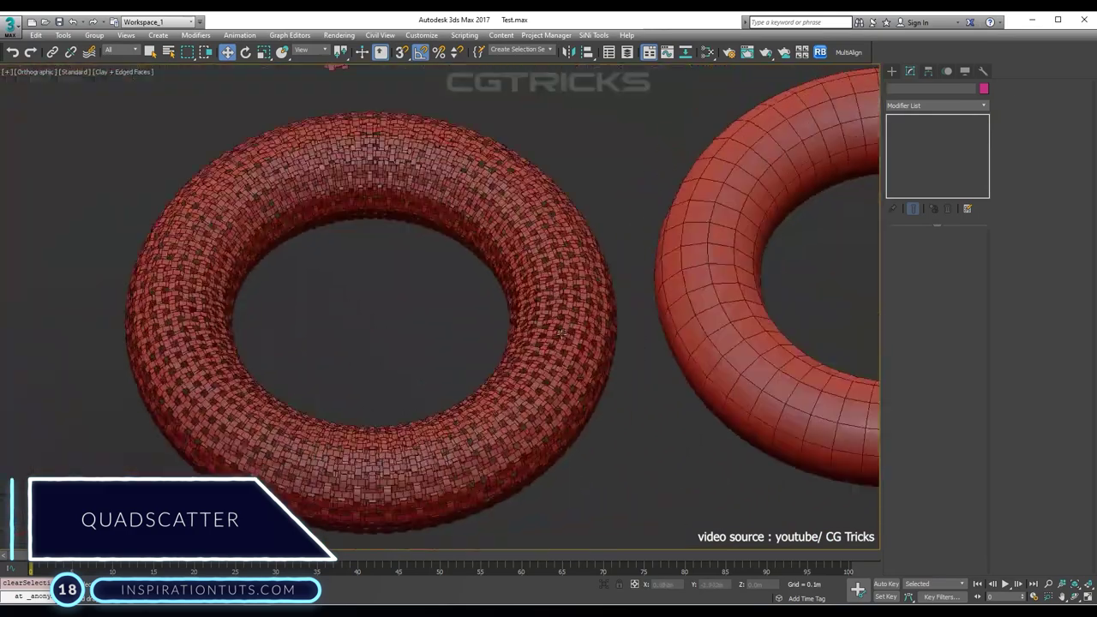
left_click(561, 331)
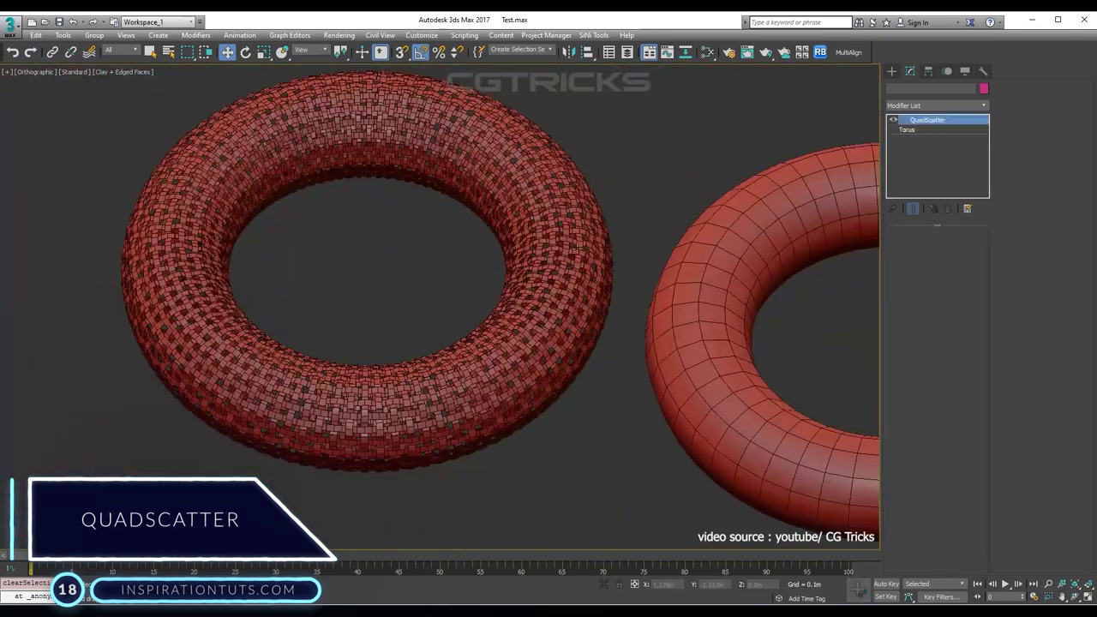
Step: Add a Vertex Weld modifier on top of the torus's QuadScatter
left_click(942, 106)
scroll(939, 109, "down", 1)
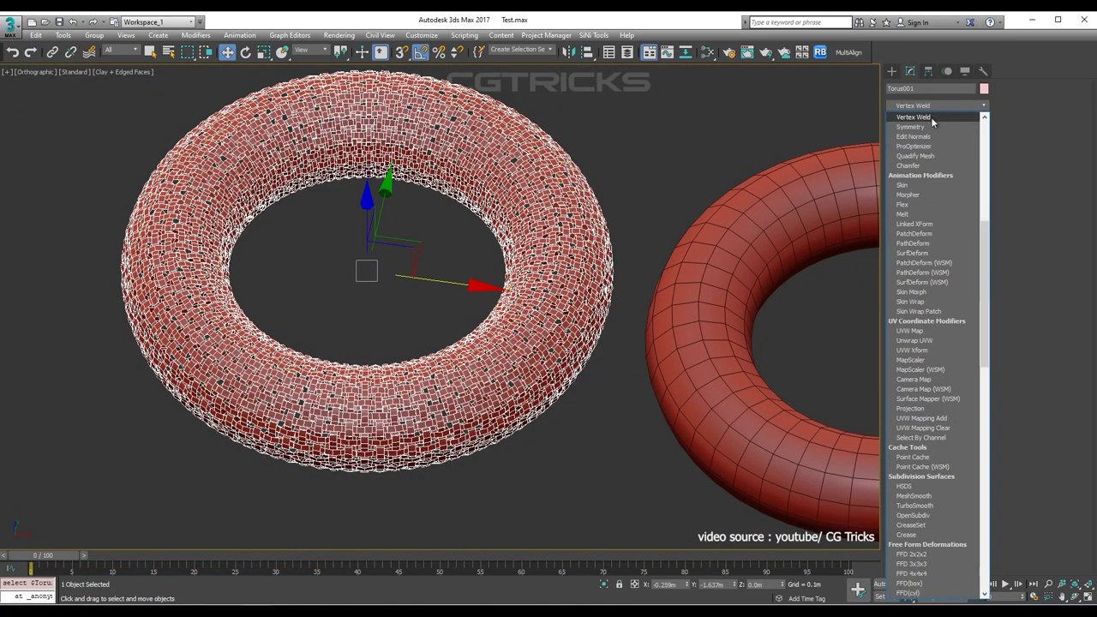
left_click(931, 117)
scroll(554, 258, "up", 5)
scroll(554, 257, "up", 5)
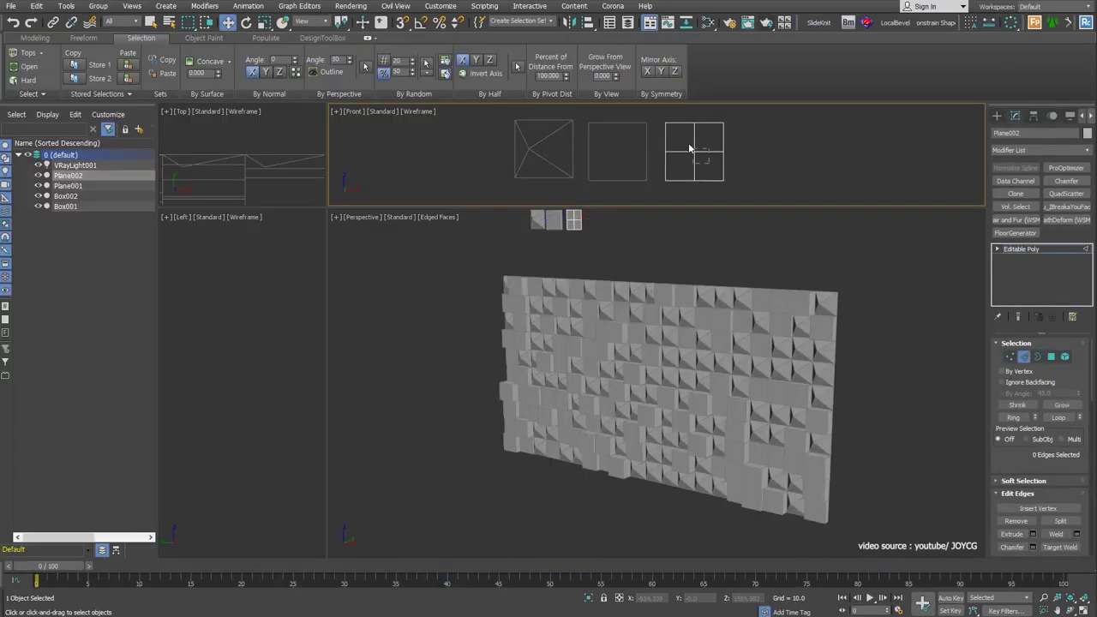
right_click(690, 151)
left_click(598, 210)
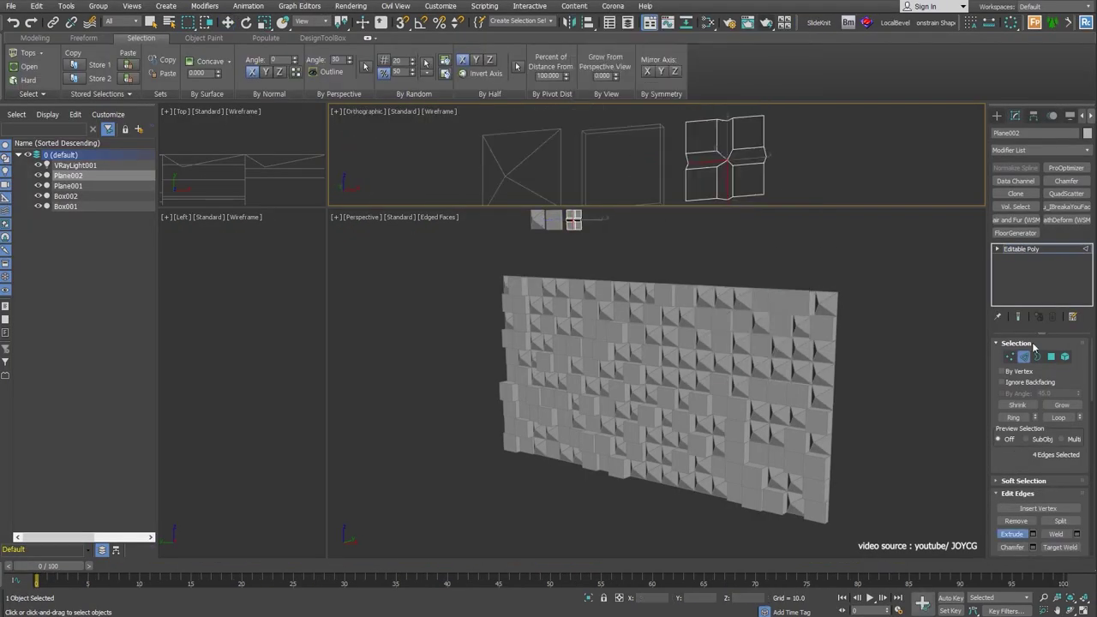
Step: Add QuadScatter to the Plane001 wall, scattering Plane002 tile pieces across it
left_click(1052, 357)
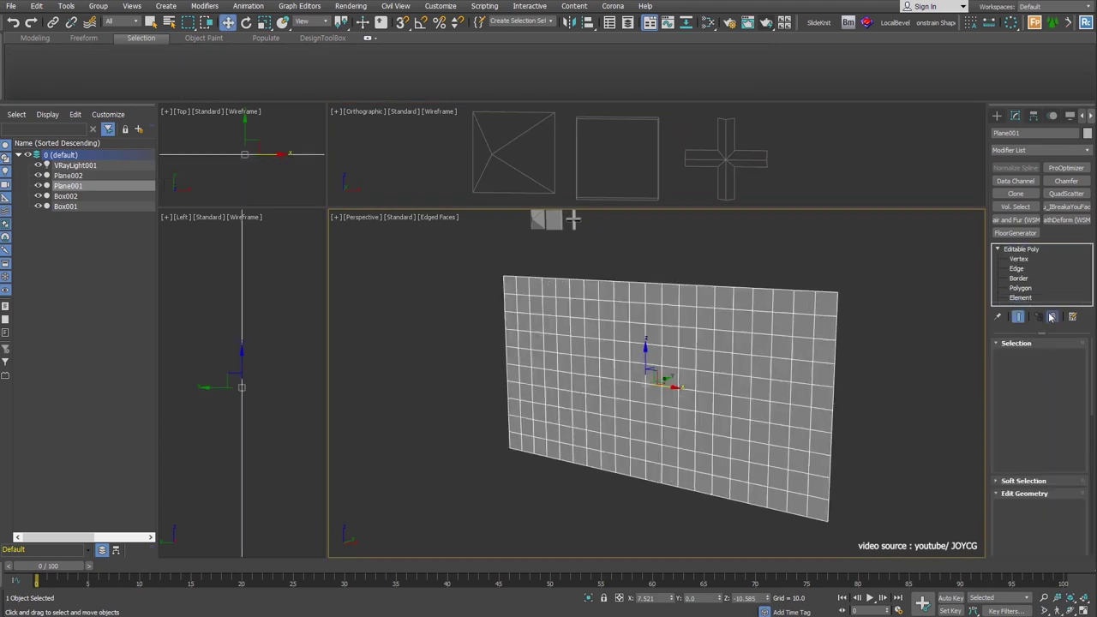
left_click(1052, 357)
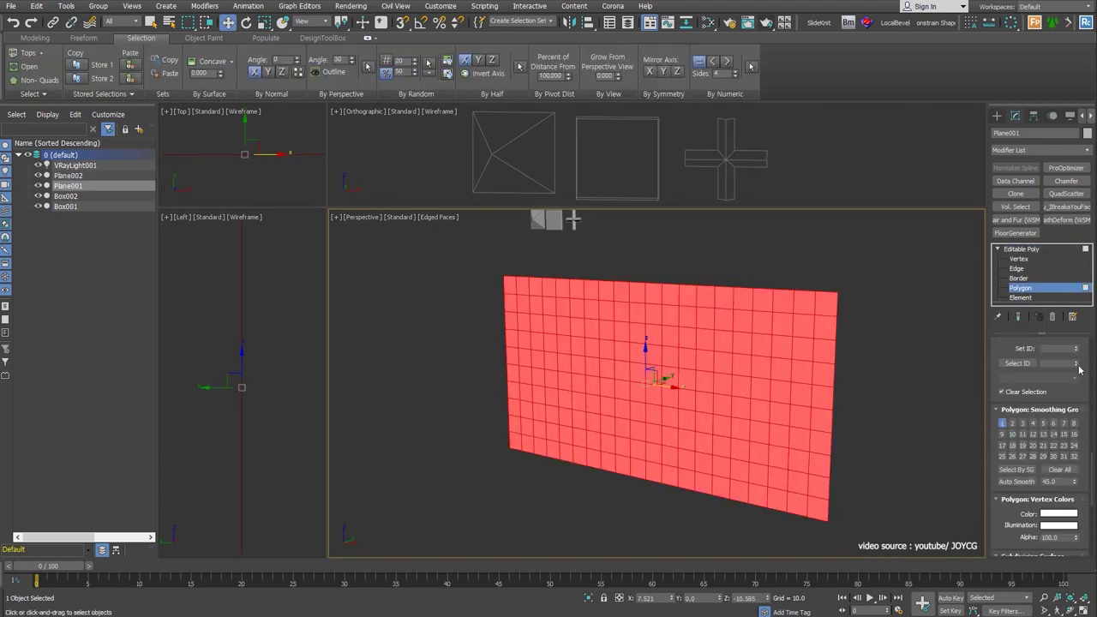
left_click(1066, 194)
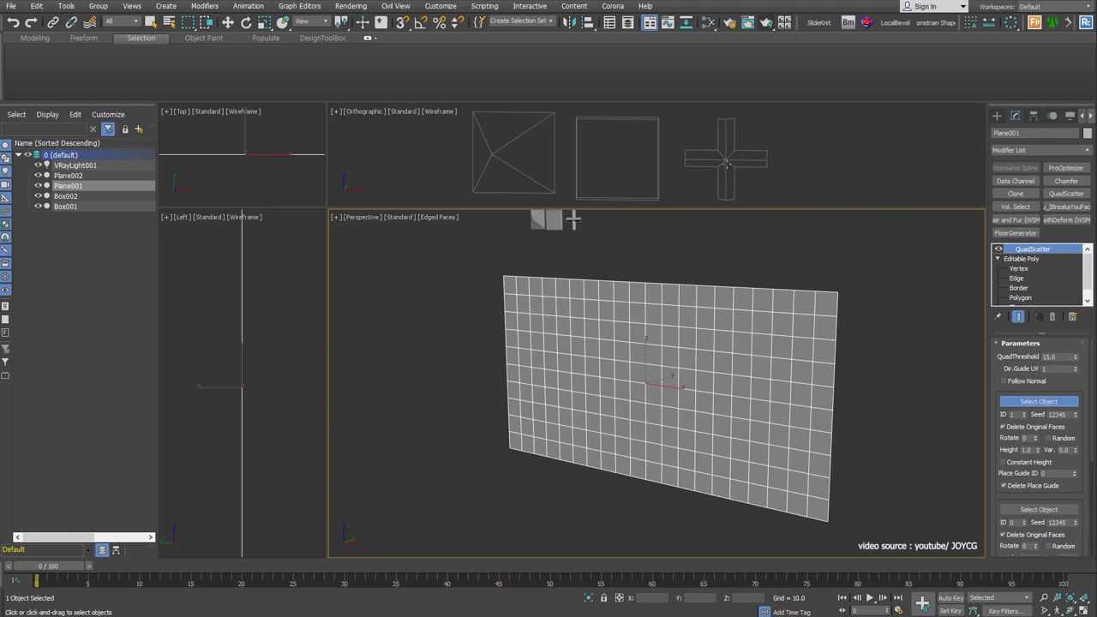
left_click(572, 221)
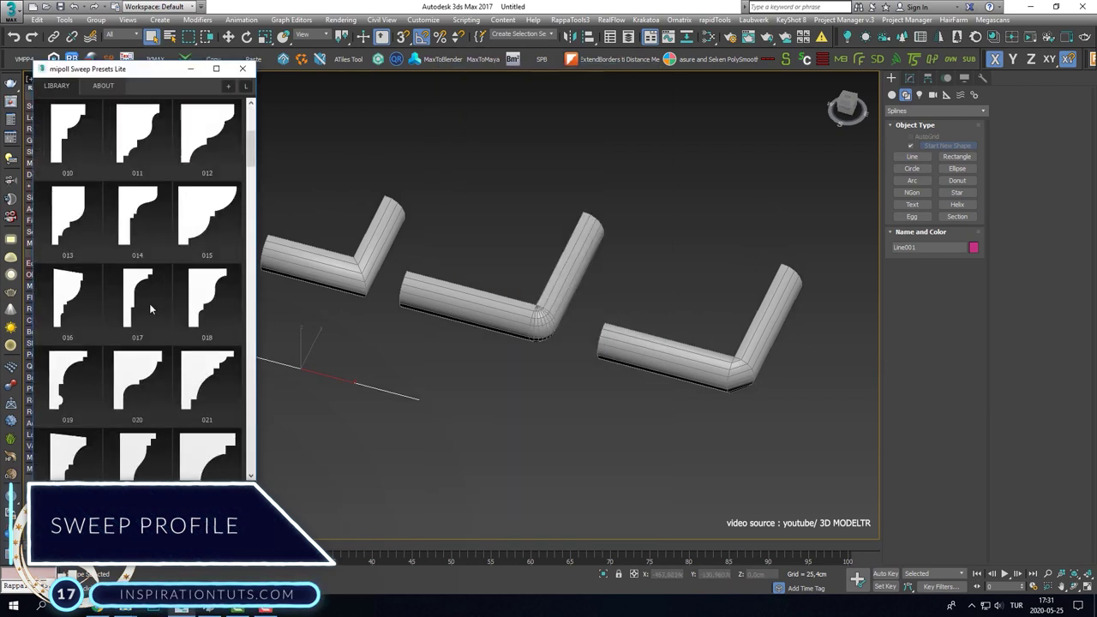
Step: Sweep a preset moulding profile along the straight line and color it orange
left_click(111, 382)
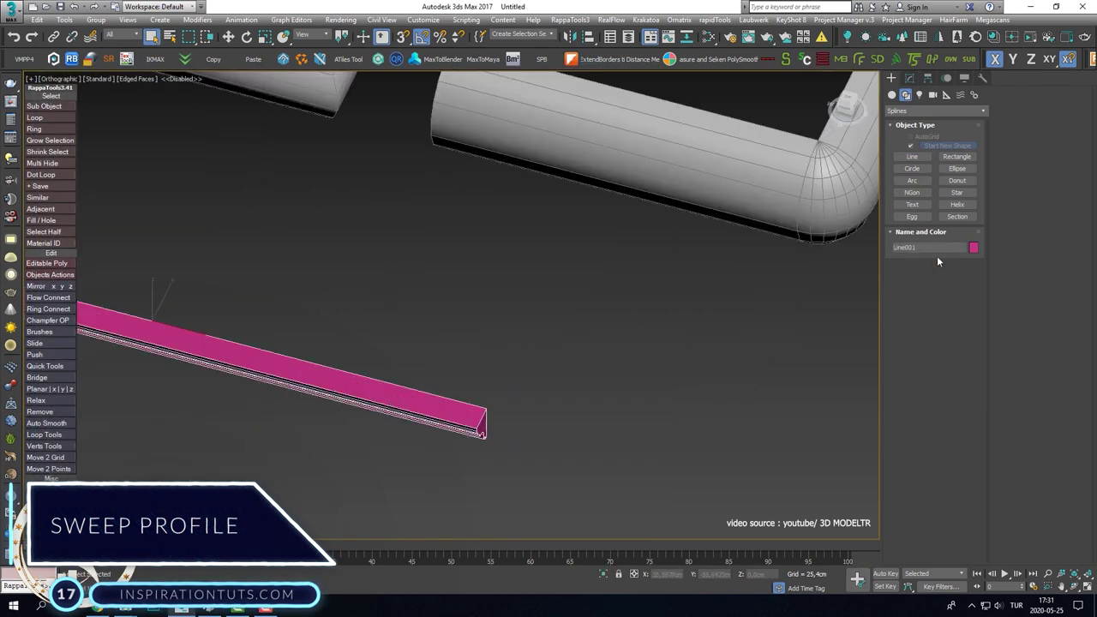
left_click(973, 247)
left_click(571, 364)
mouse_move(465, 435)
middle_mouse_down("alt")
mouse_move(543, 374)
mouse_move(600, 368)
middle_mouse_up("alt")
scroll(543, 374, "up", 5)
key("w")
scroll(564, 345, "down", 5)
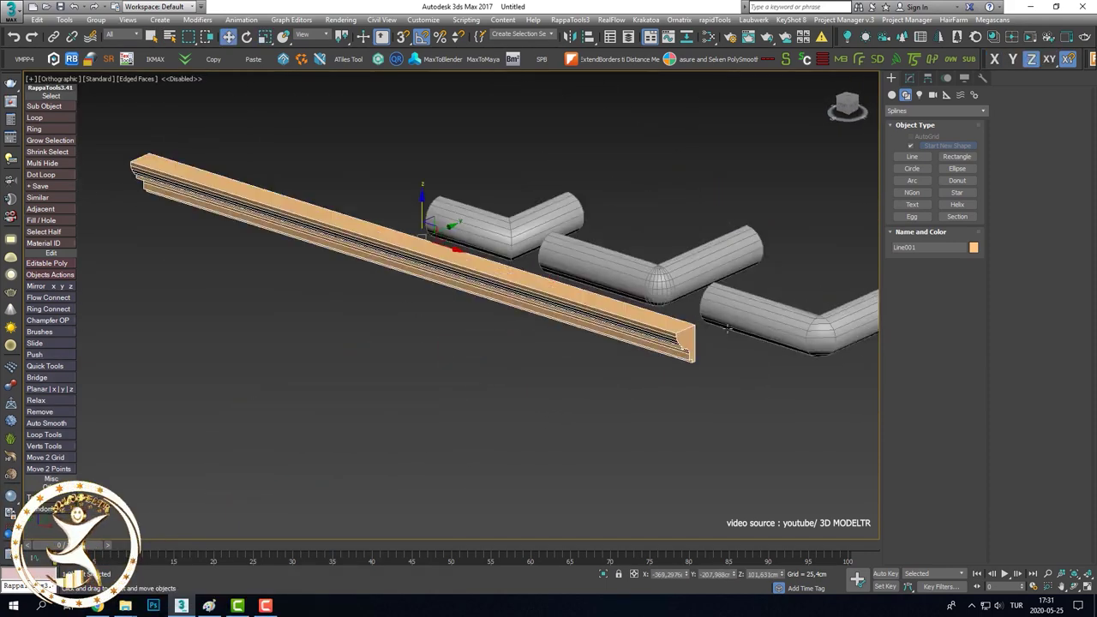
scroll(617, 380, "up", 4)
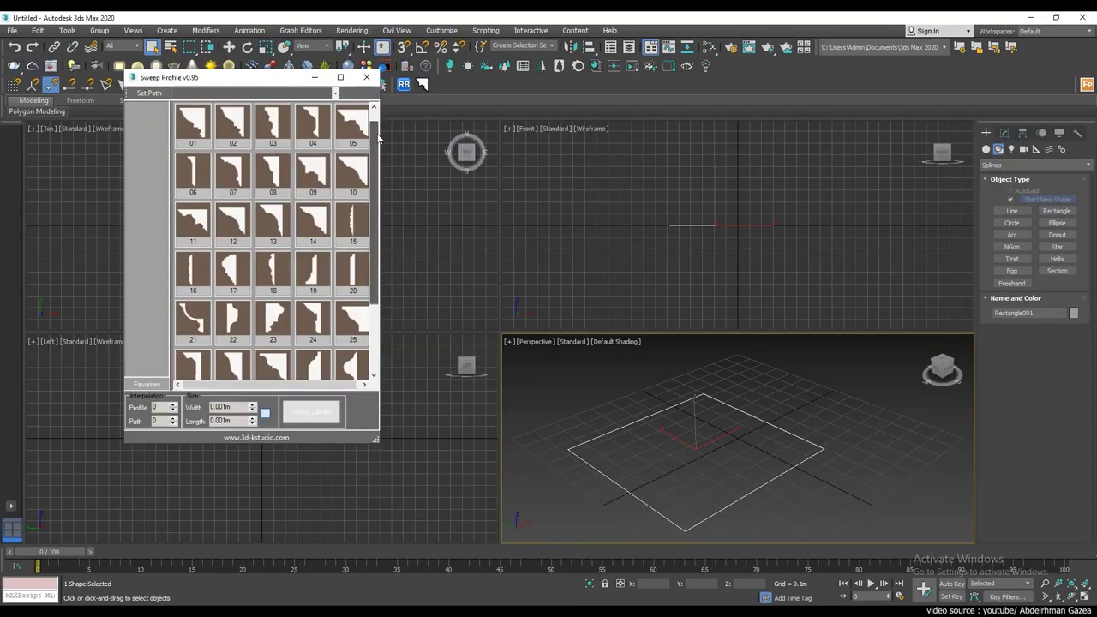
Step: Sweep profile 25 around the rectangle and widen the moulding to 0.3 m
left_click(349, 208)
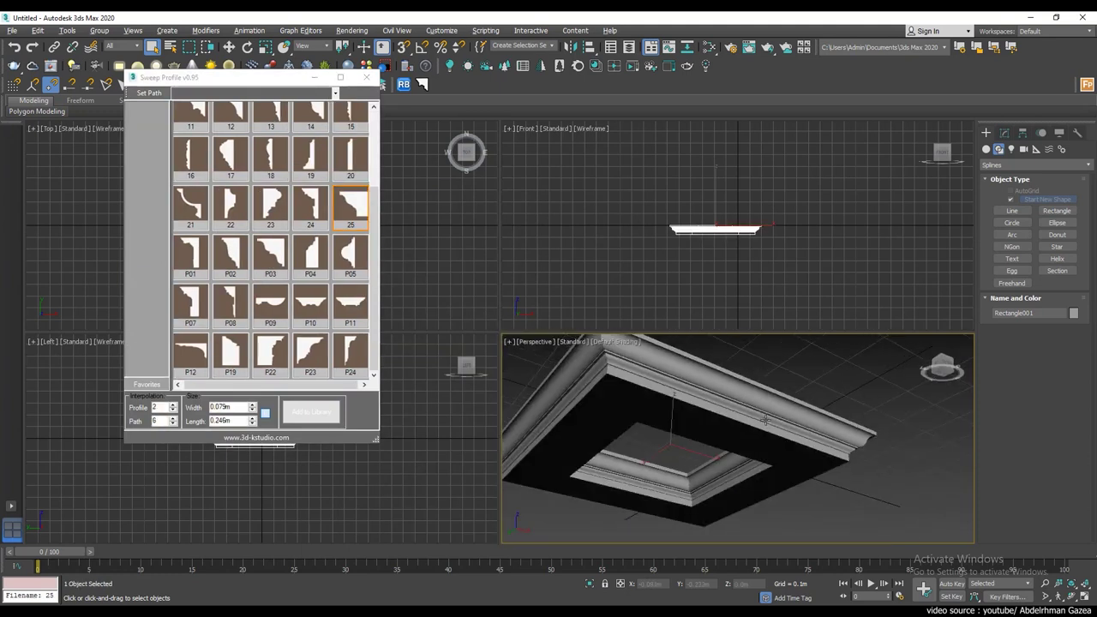
left_click(253, 406)
type("0.2")
key("Return")
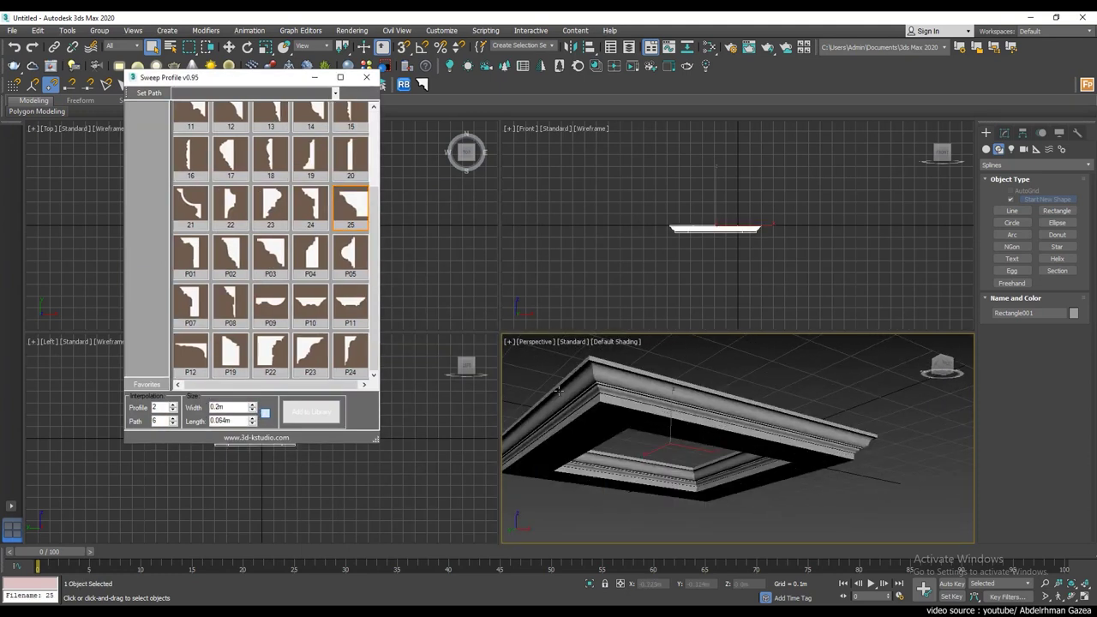
left_click(252, 406)
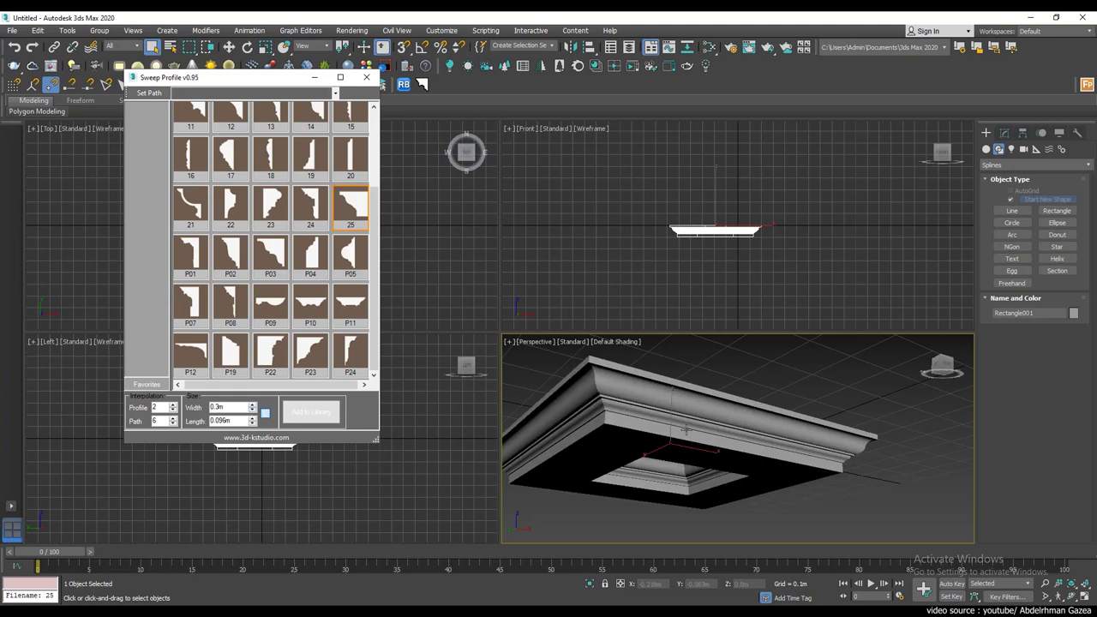
left_click(1006, 134)
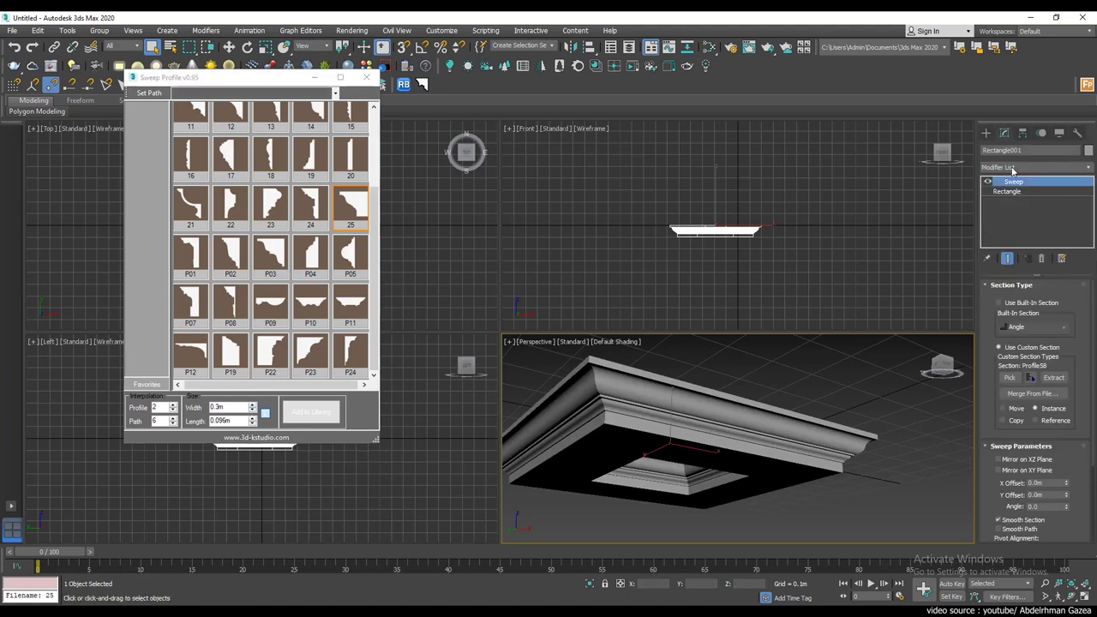
left_click(994, 284)
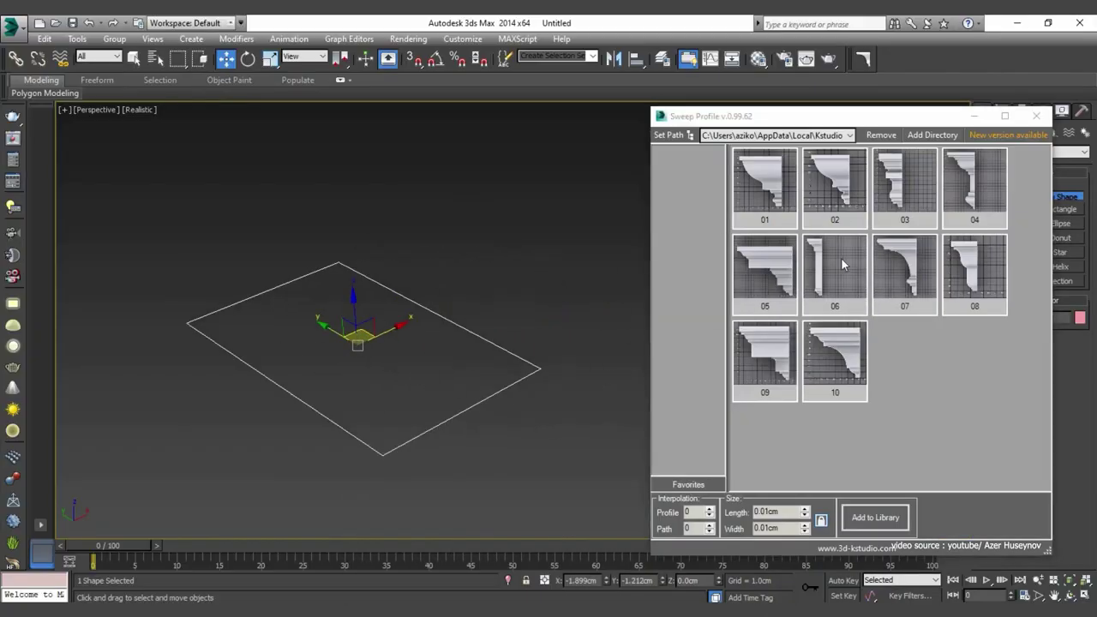
Step: Sweep profile 06 along the box outline with a 2 cm length, then shrink it to minimum
left_click(839, 262)
scroll(385, 351, "down", 3)
scroll(378, 397, "down", 3)
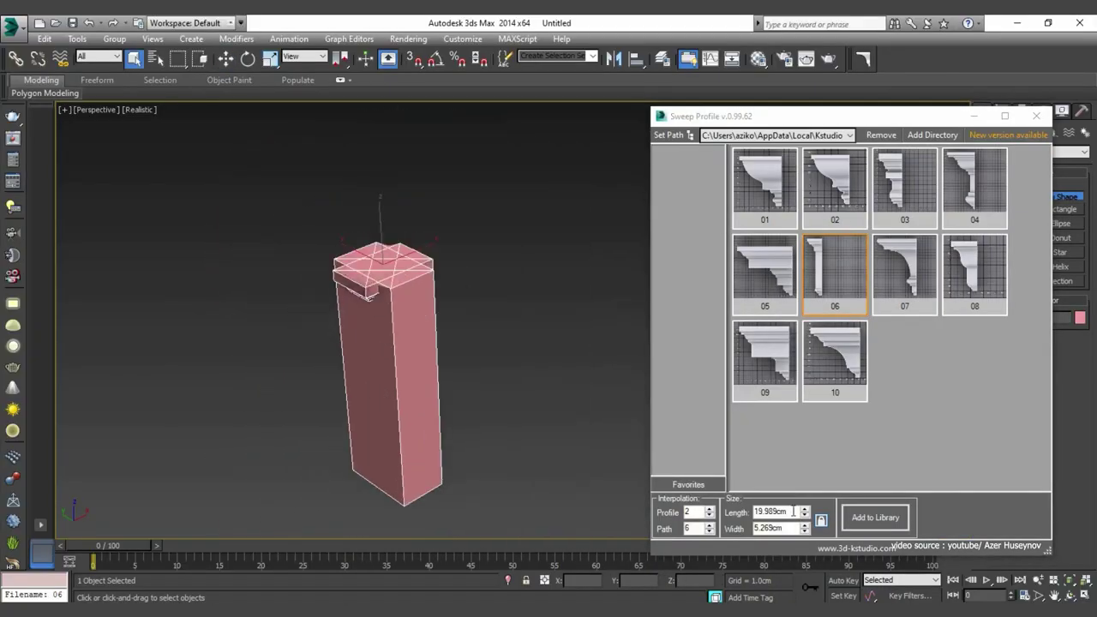
type("2")
key("Return")
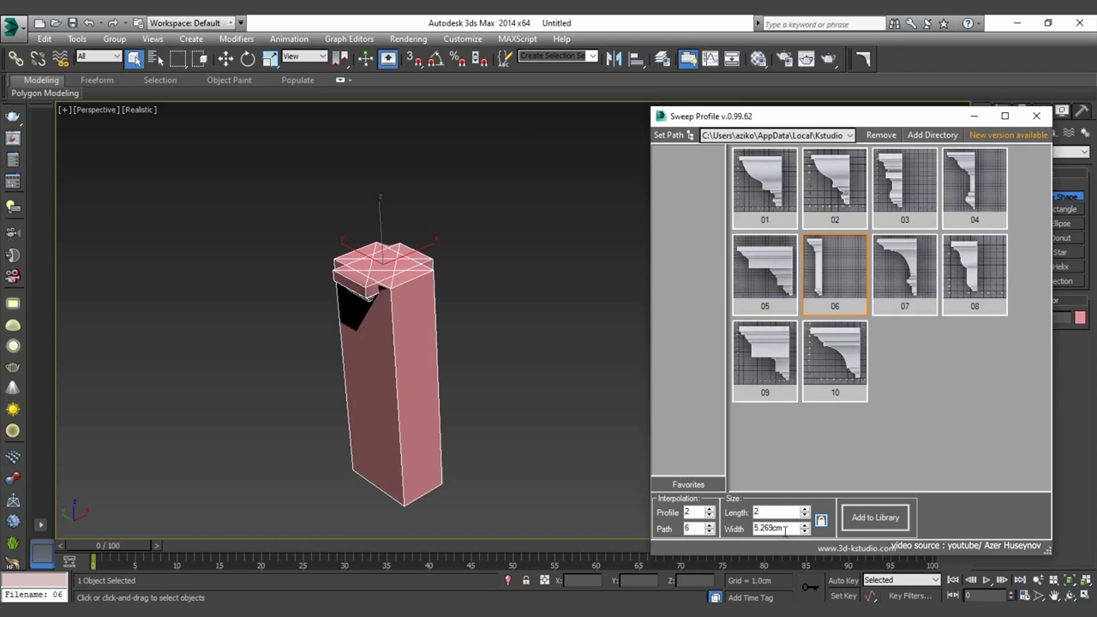
scroll(328, 272, "up", 5)
left_click(804, 515)
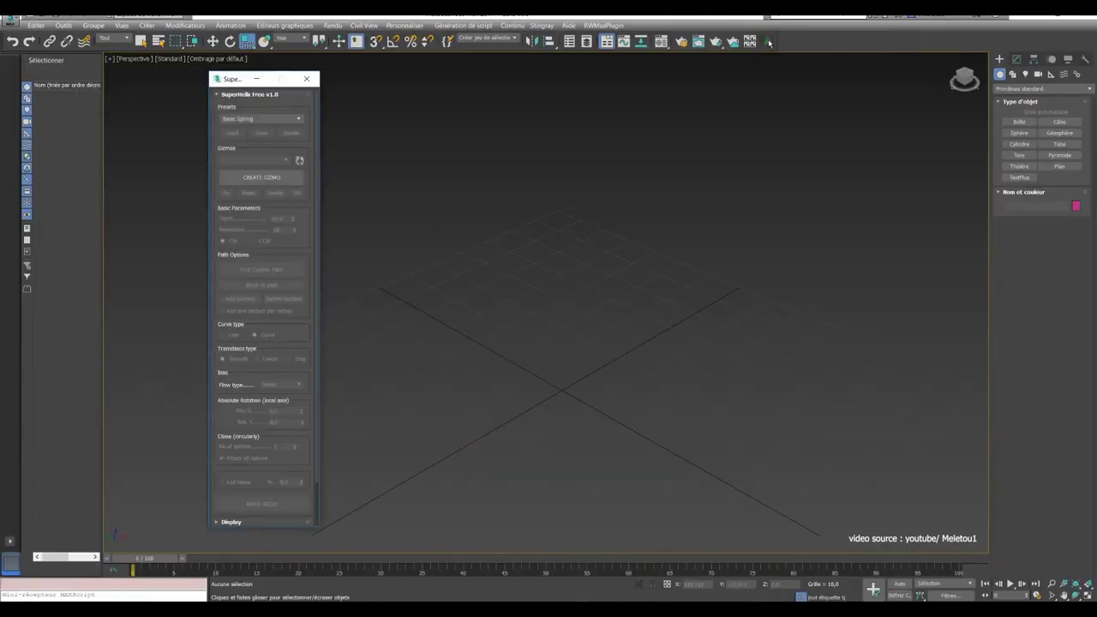
Step: Create a SuperHelix gizmo, test Make Helix twice and undo the generated springs
left_click(299, 119)
left_click(264, 177)
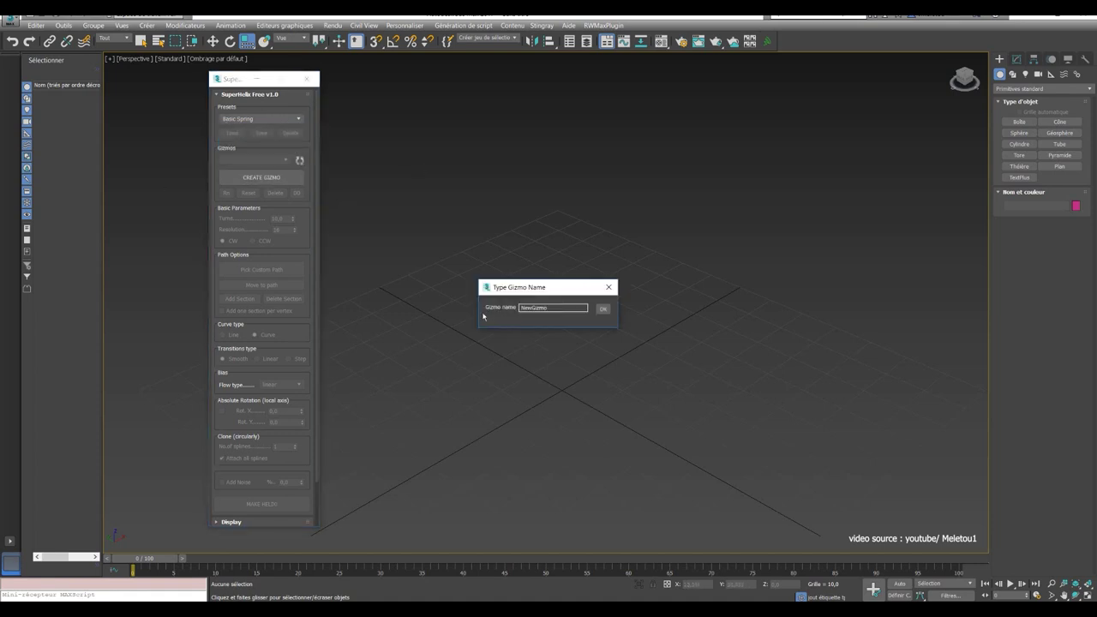
left_click(603, 308)
left_click(254, 508)
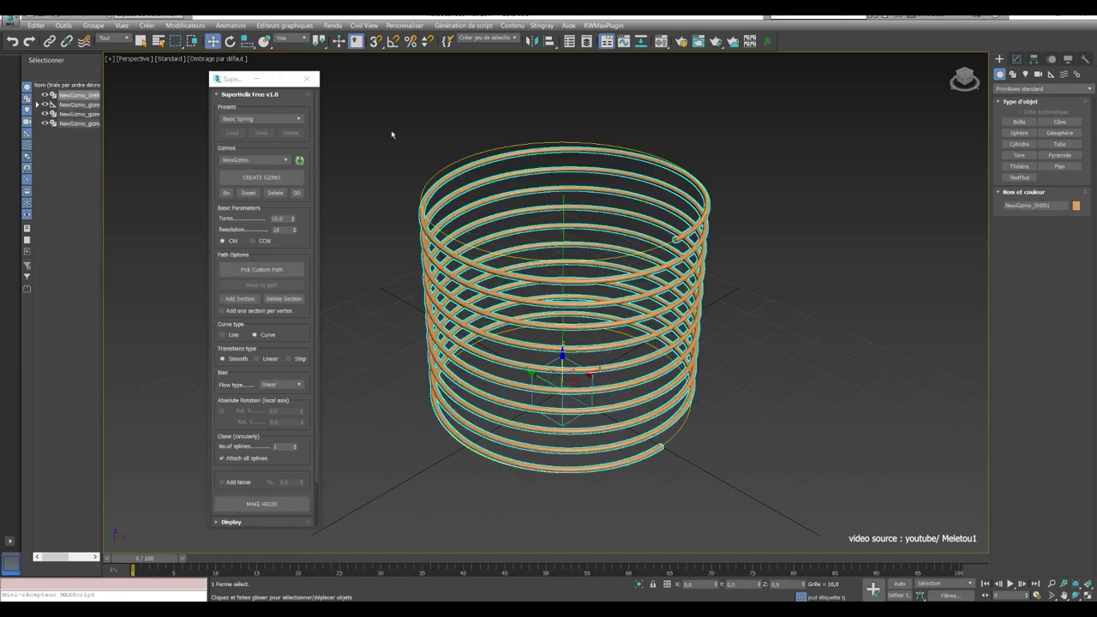
key("ctrl+z")
key("ctrl+z")
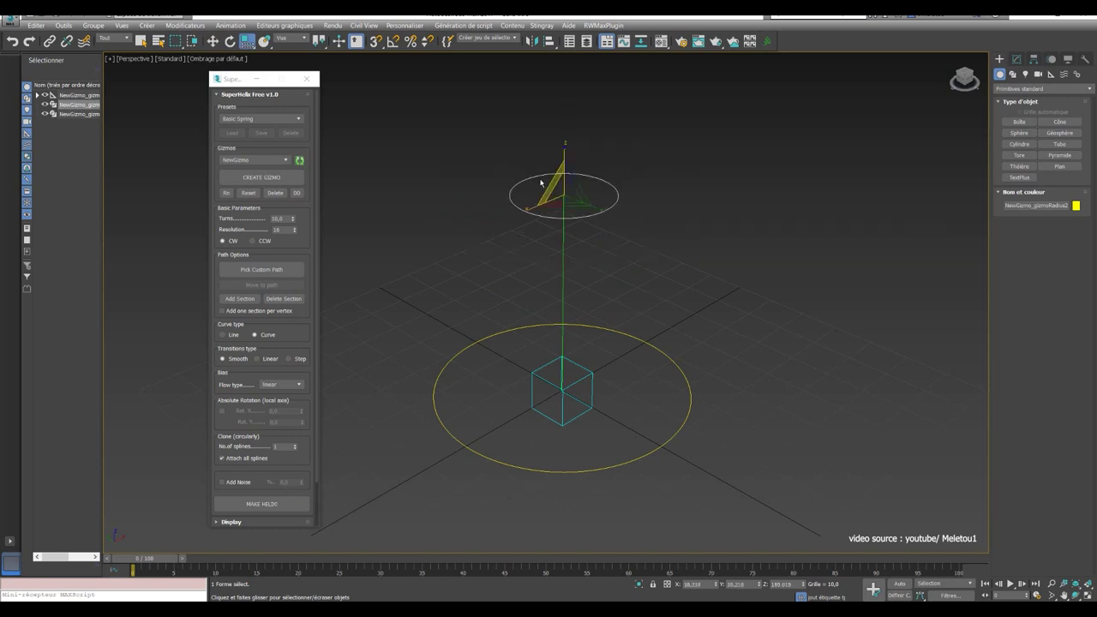
left_click(258, 507)
key("ctrl+z")
key("ctrl+z")
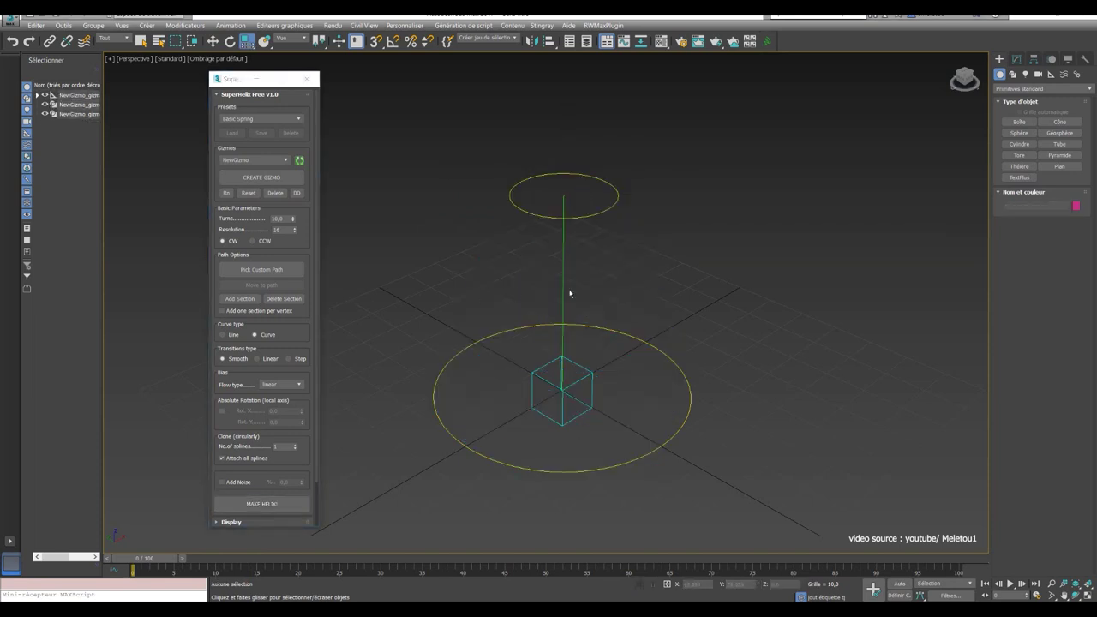
Step: Add a section circle at mid-height on the helix axis, then discard the test helix
left_click(239, 299)
left_click(257, 298)
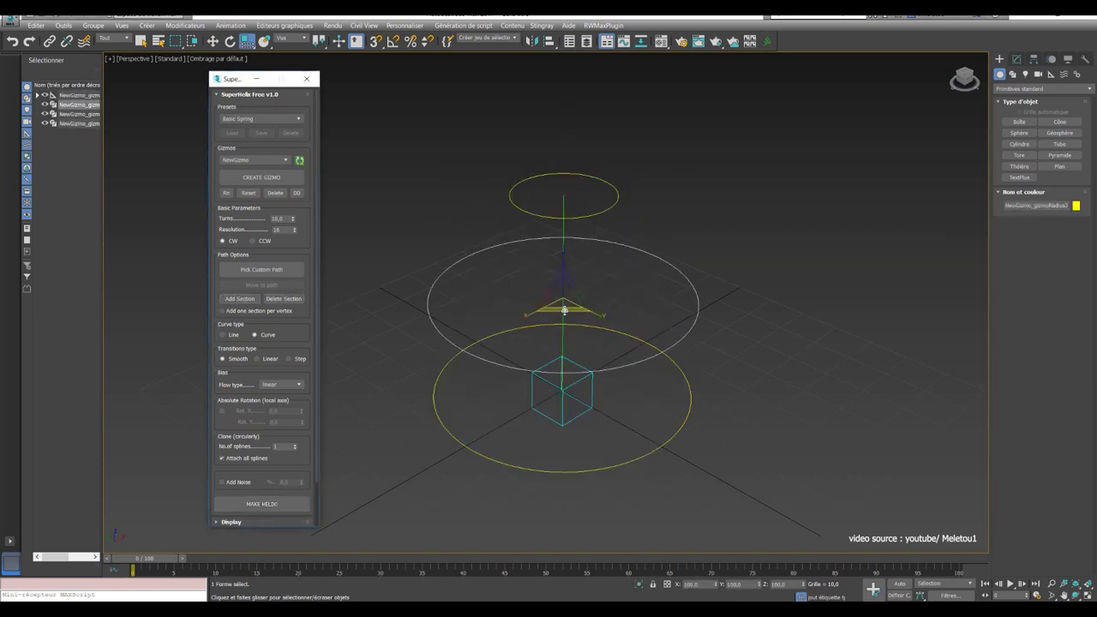
left_click(252, 505)
key("ctrl+z")
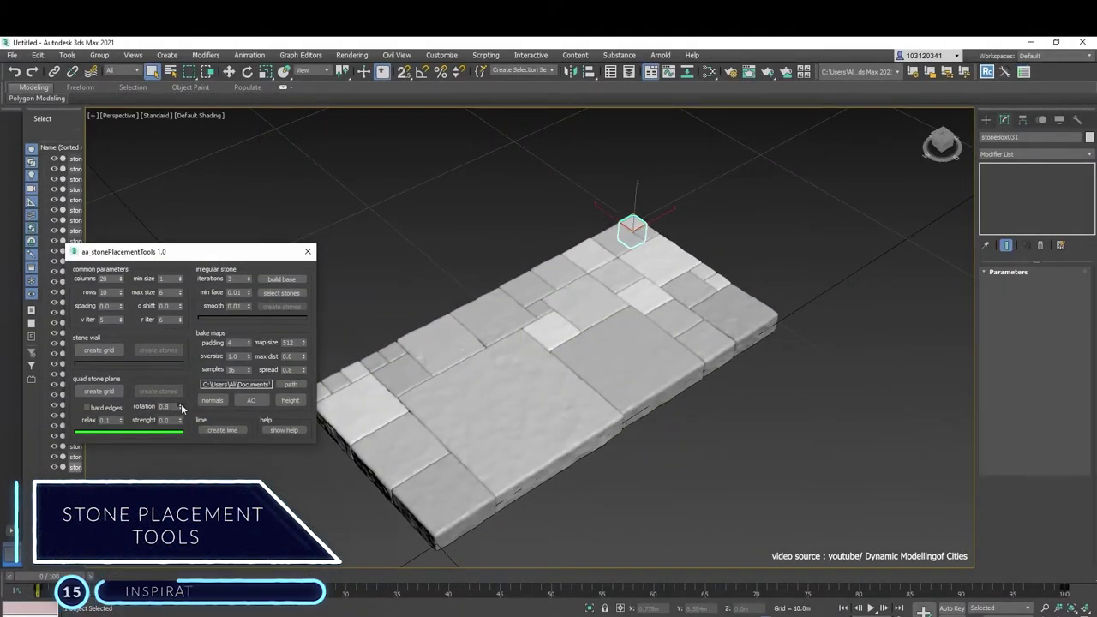
Step: Set the quad stone plane's rotation to 10, then select another stone
left_click_drag(179, 405, 180, 406)
right_click(180, 405)
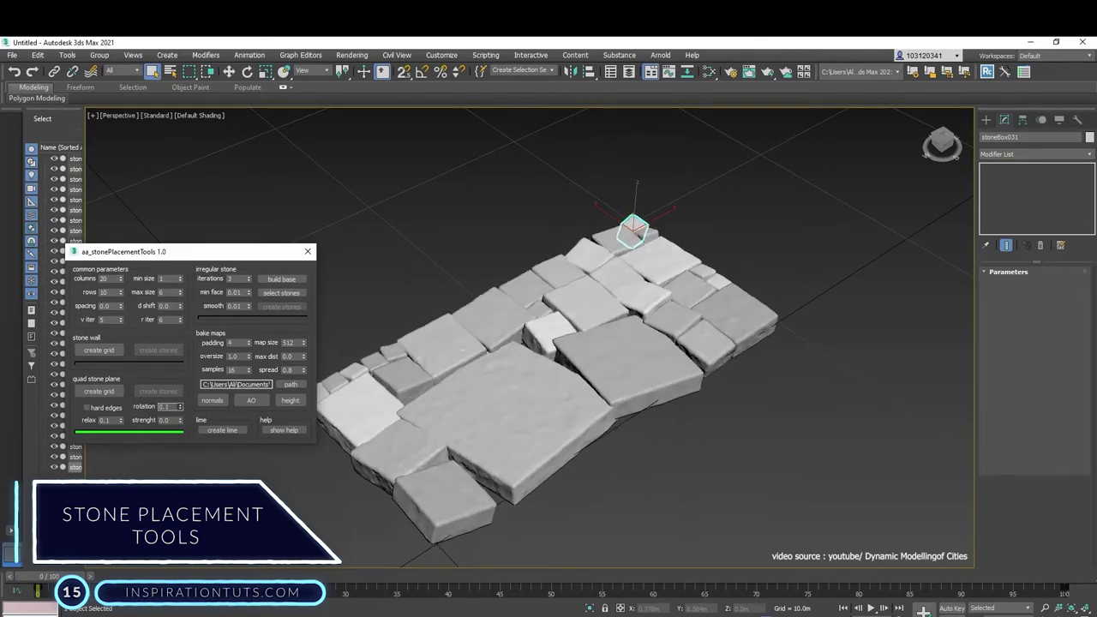
type("10")
key("Return")
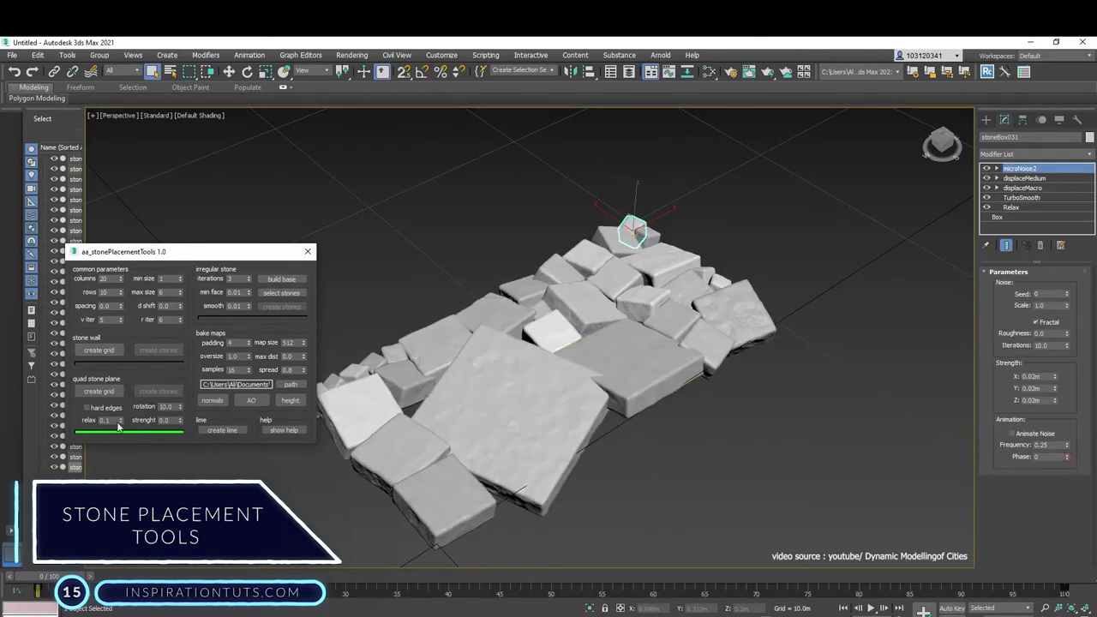
left_click(296, 444)
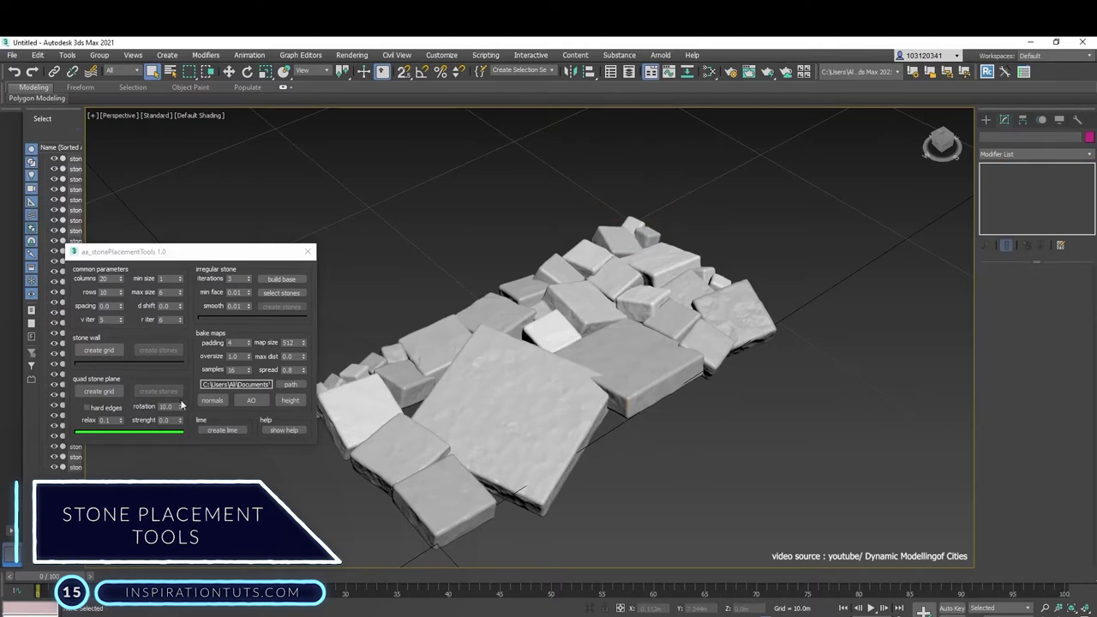
scroll(484, 364, "down", 3)
left_click(437, 377)
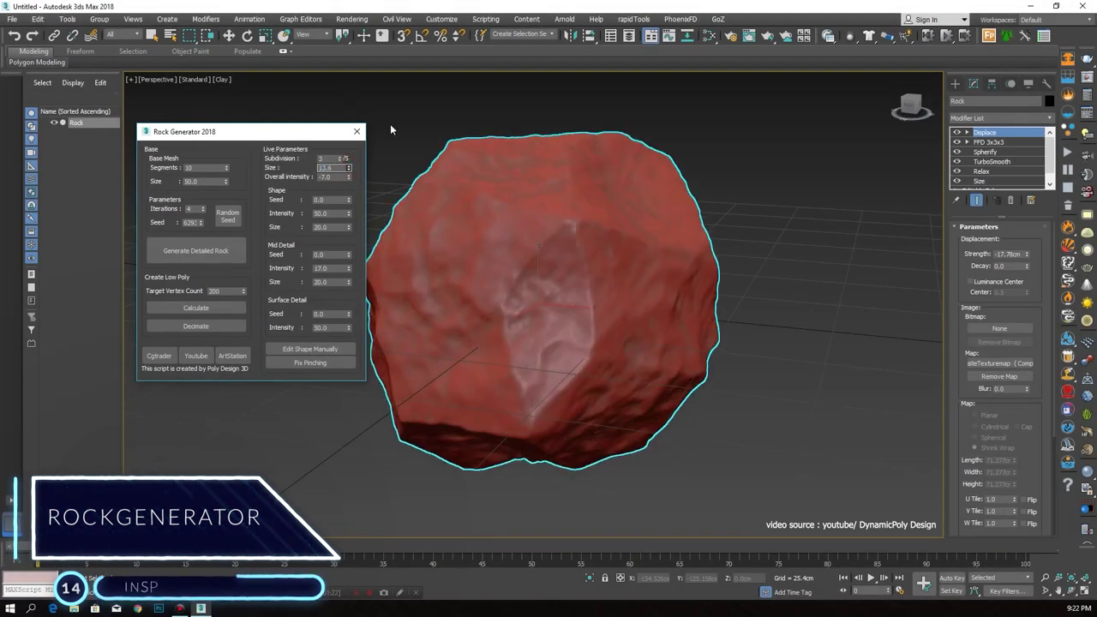
Step: Drag the rock's Size spinner to reshape the generated rock
mouse_move(349, 168)
left_mouse_down()
mouse_move(350, 178)
mouse_move(334, 168)
mouse_move(350, 274)
mouse_move(333, 177)
left_mouse_up()
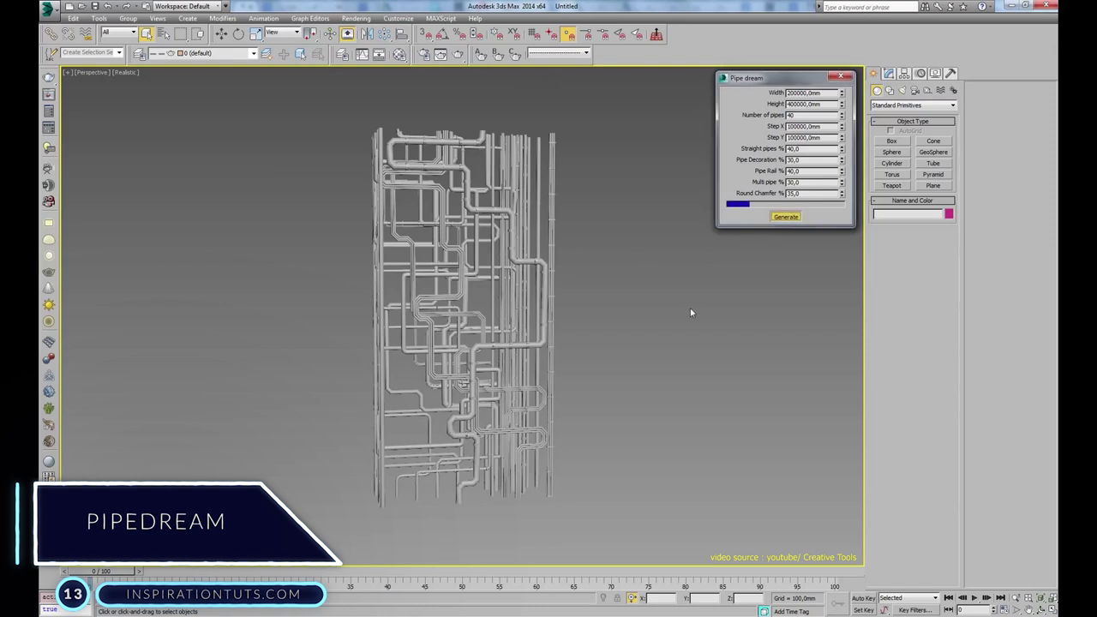
Step: Regenerate the pipe network with 80 pipes and a narrower Step X
double_click(788, 115)
type("80")
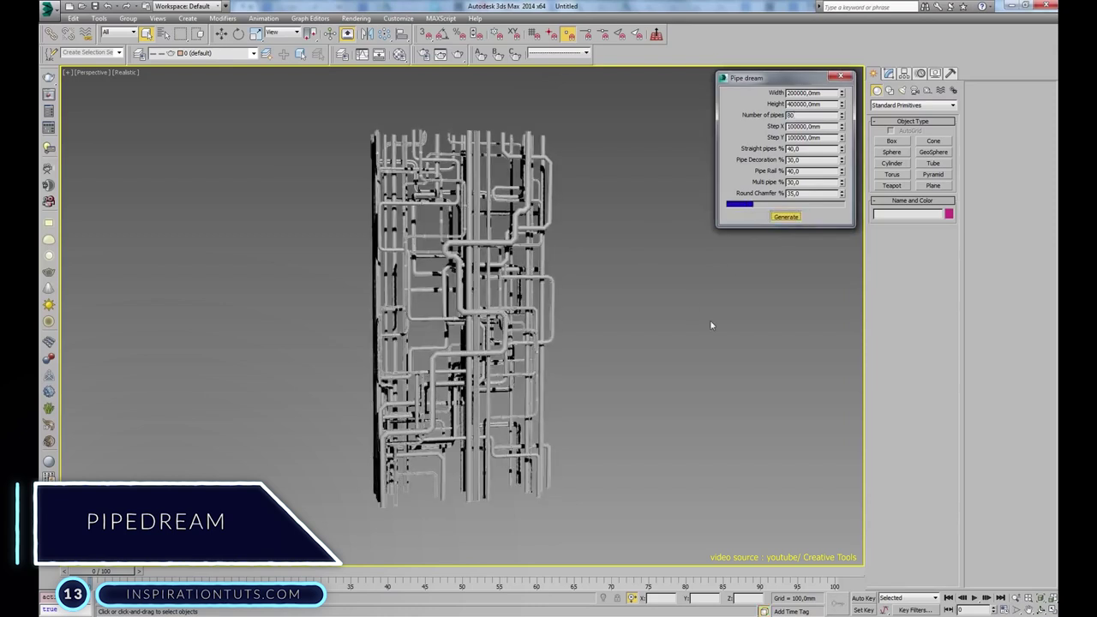
left_click_drag(771, 78, 728, 163)
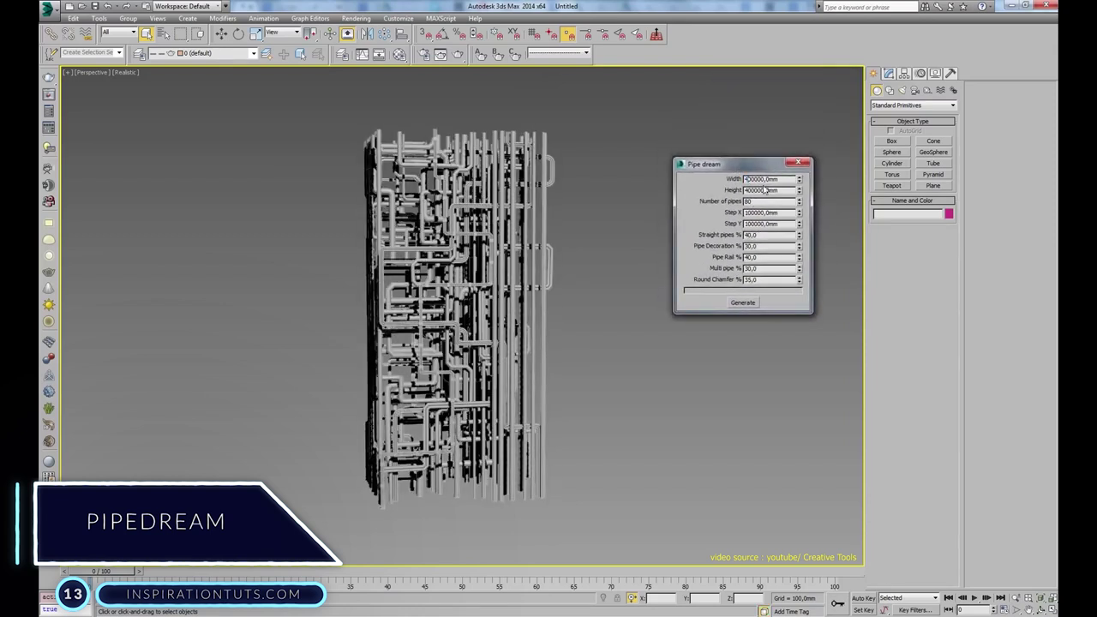
left_click(743, 302)
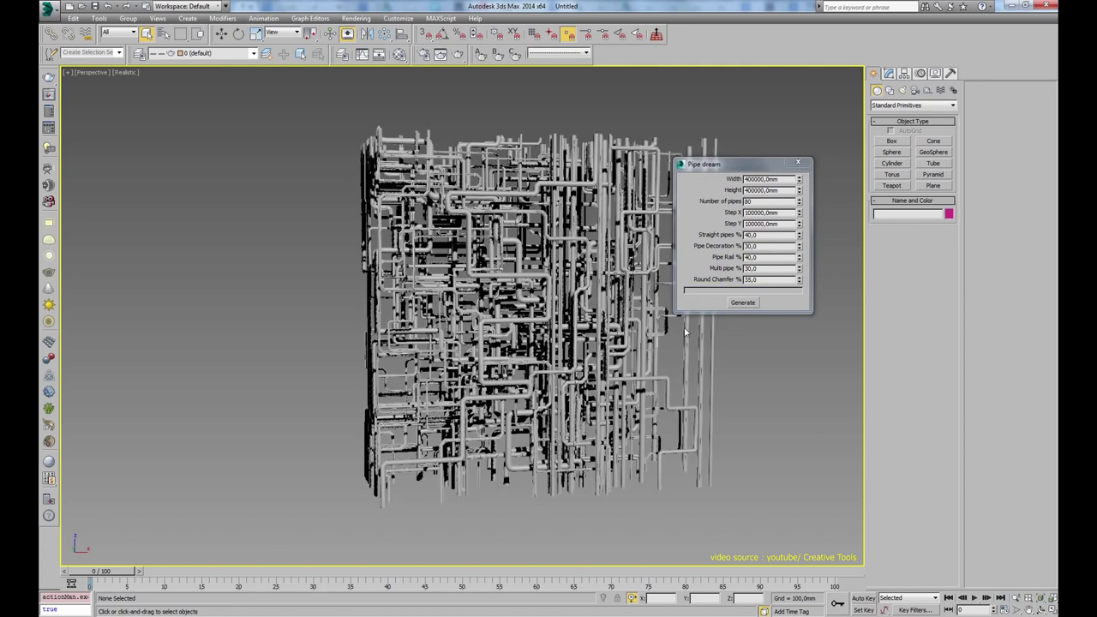
double_click(768, 202)
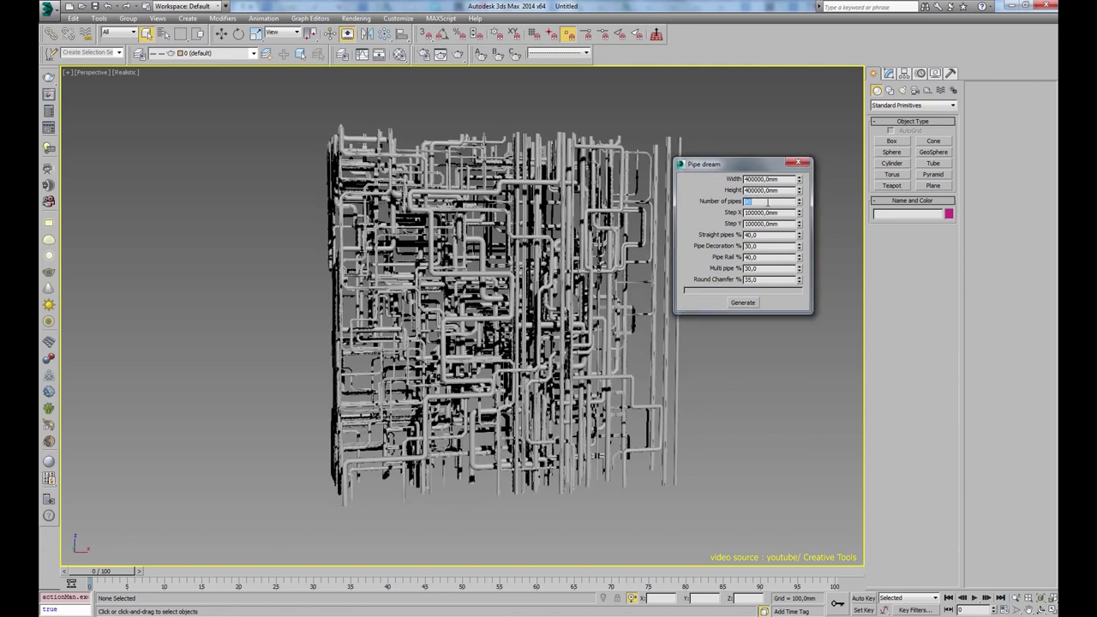
type("40")
left_click_drag(753, 213, 745, 212)
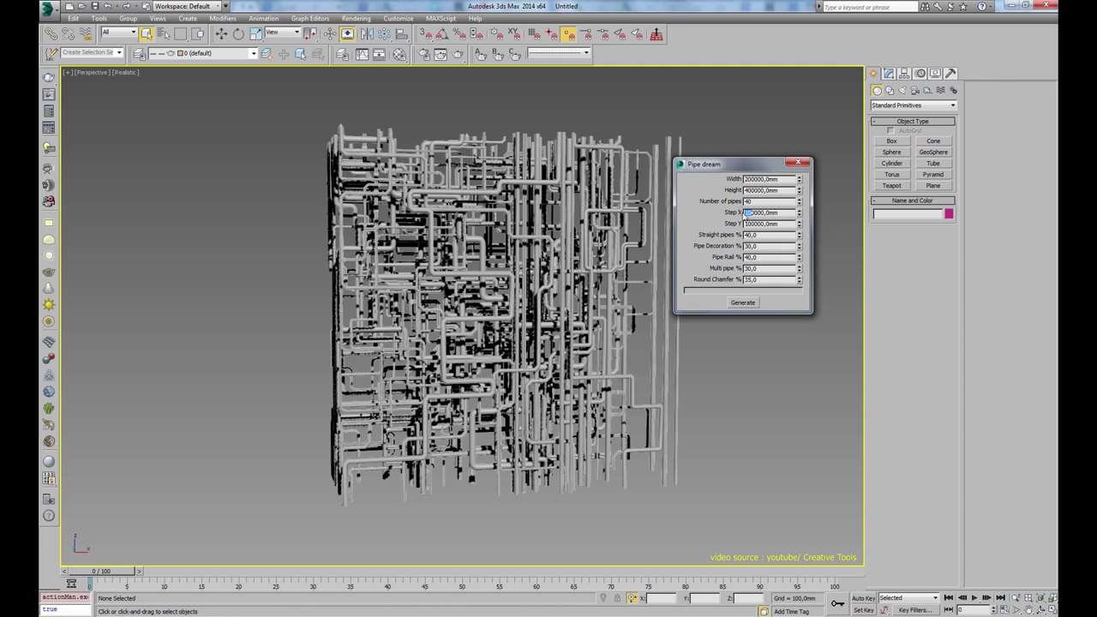
type("50000")
left_click(743, 302)
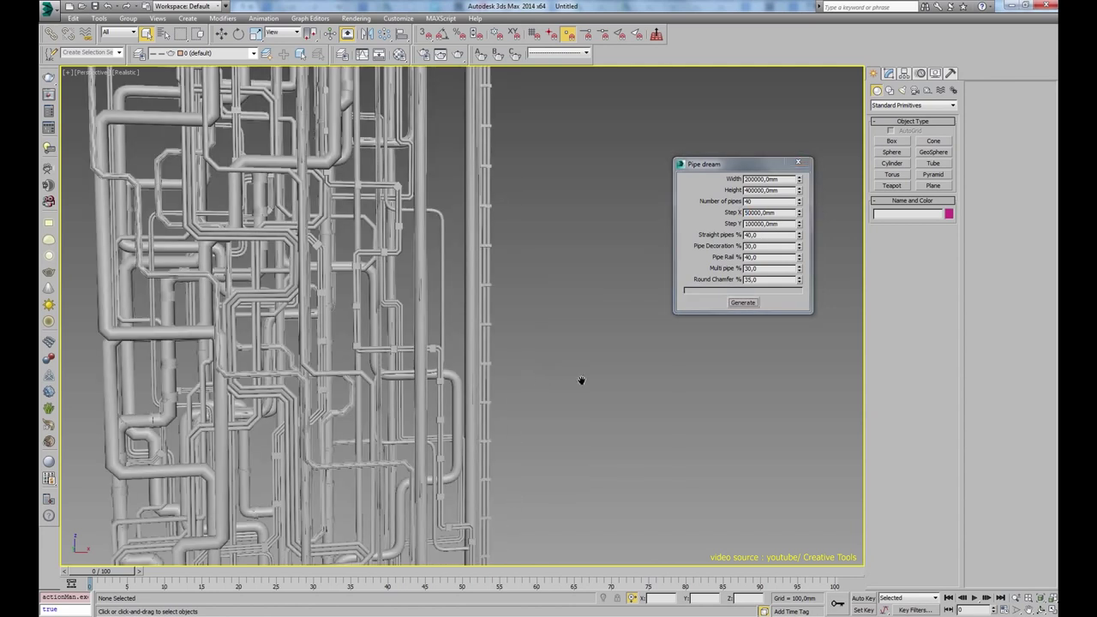
Step: Regenerate the pipes with 90% straight pipes and a greater Height
double_click(769, 235)
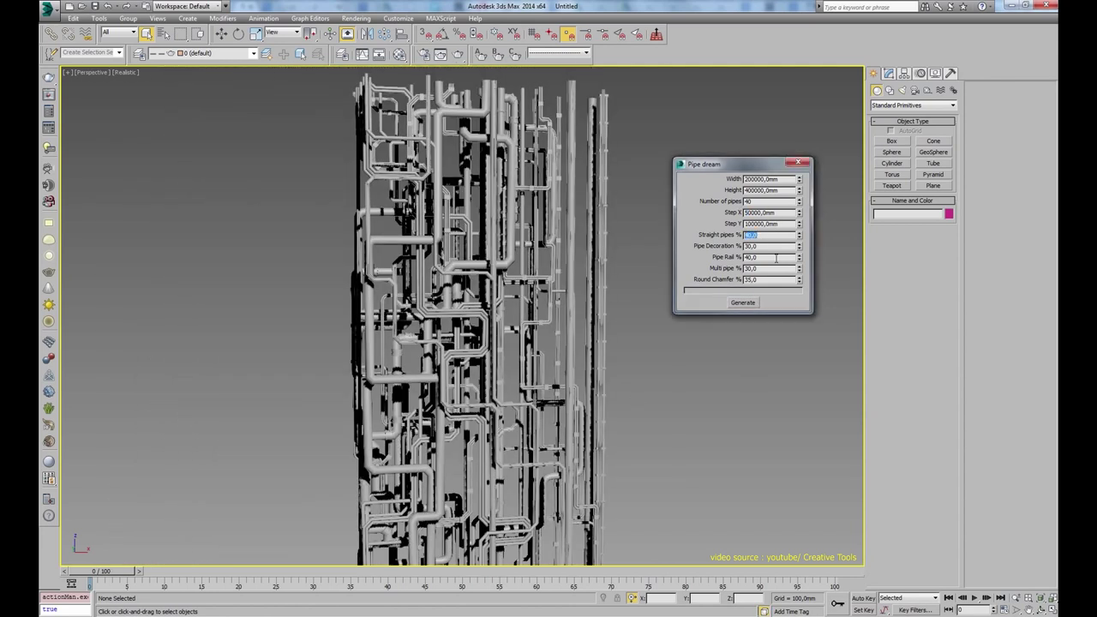
type("90")
left_click(743, 303)
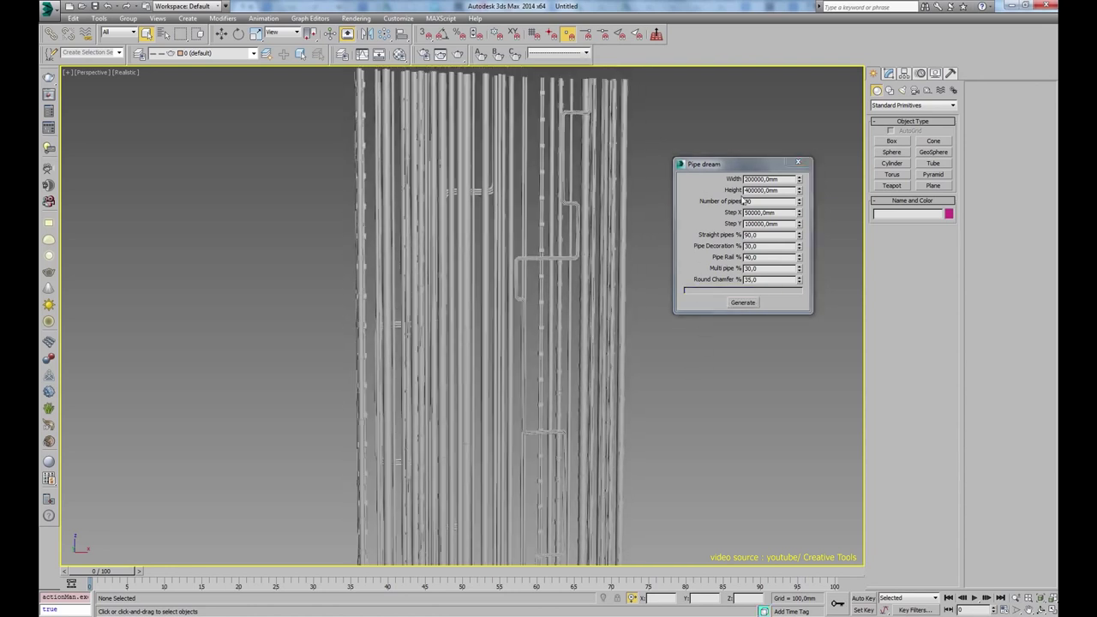
left_click_drag(754, 202, 731, 206)
type("80")
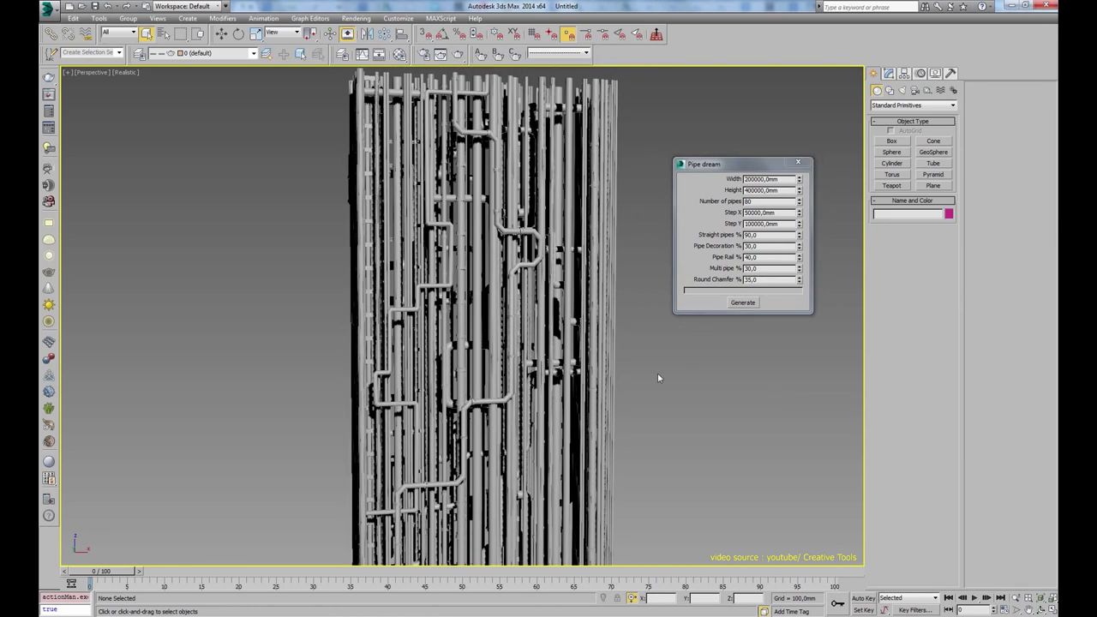
left_click(745, 190)
type("800000")
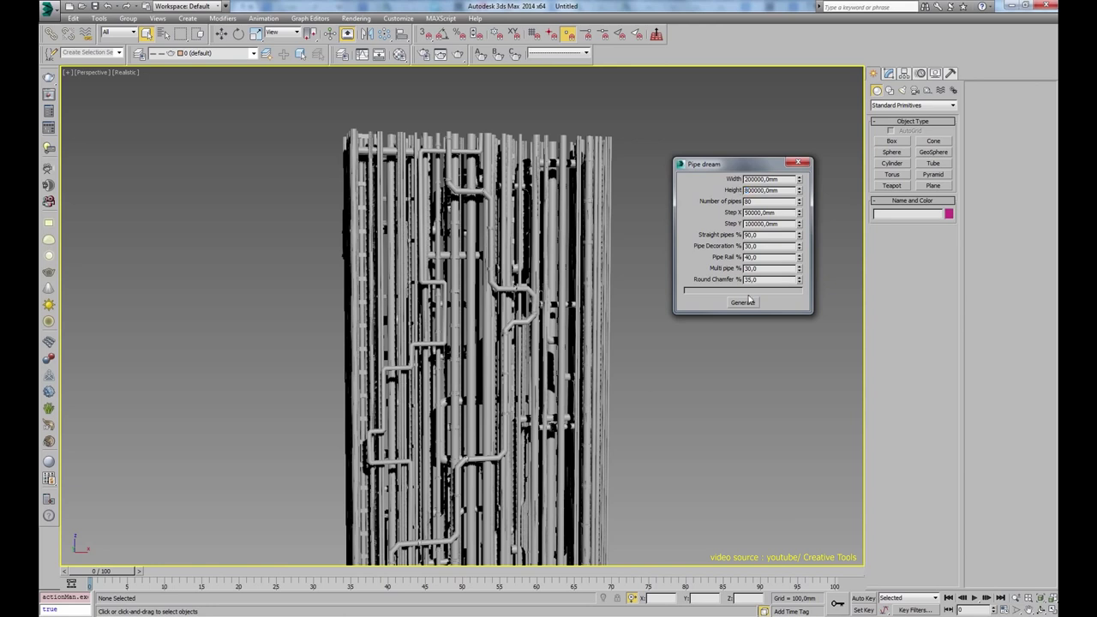
left_click(748, 301)
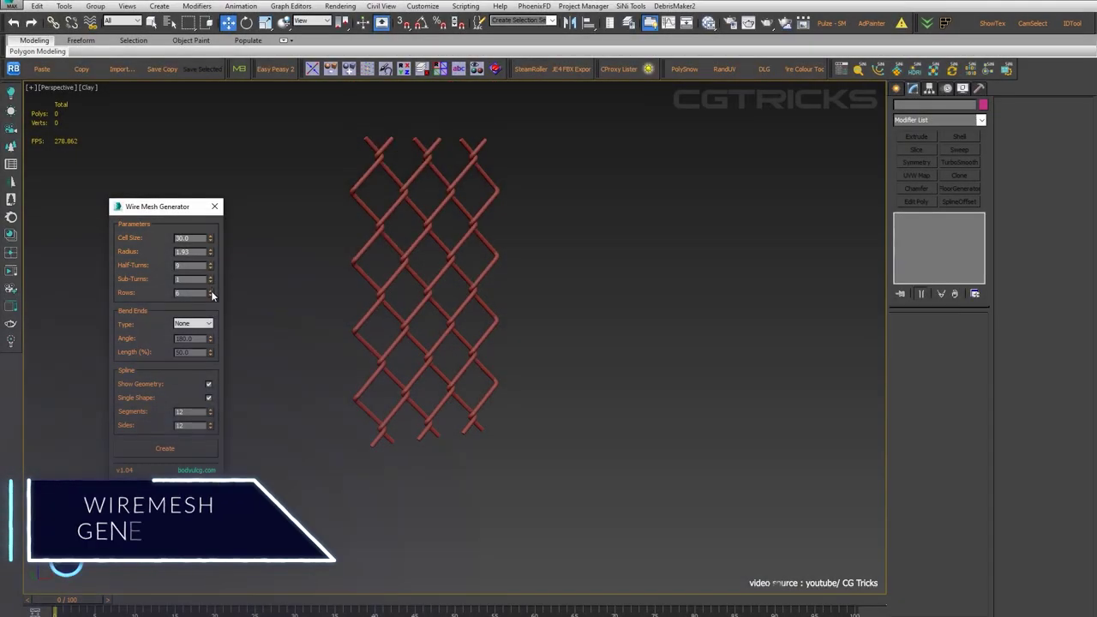
Step: Give the wire mesh 15 rows, 2 Sub-Turns and bent ends, then select its rightmost column
left_click_drag(211, 290, 210, 289)
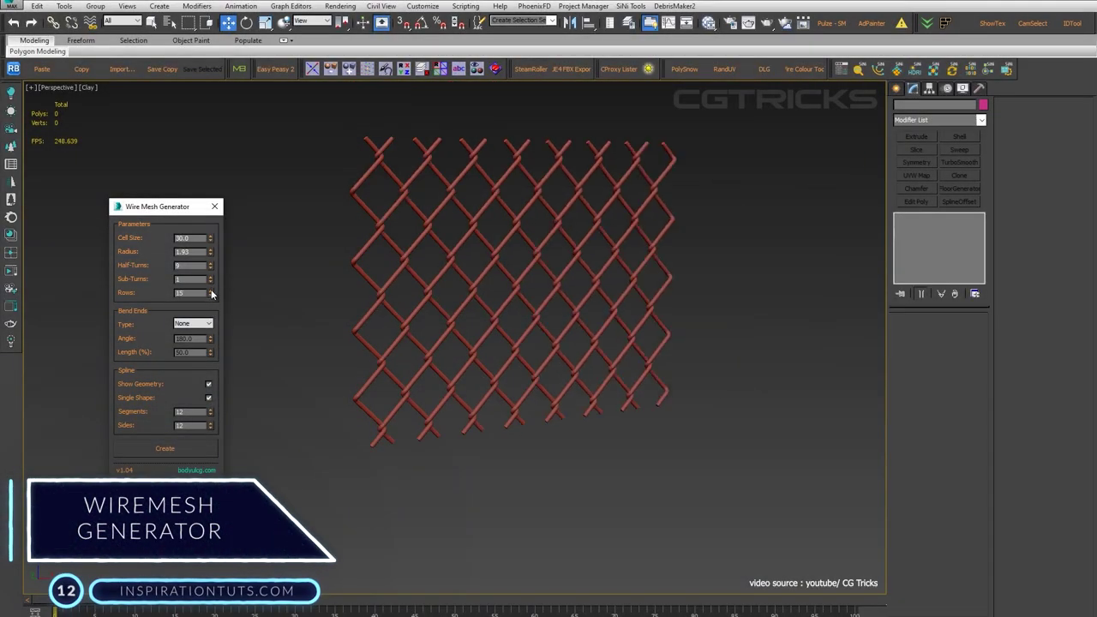
left_click(210, 276)
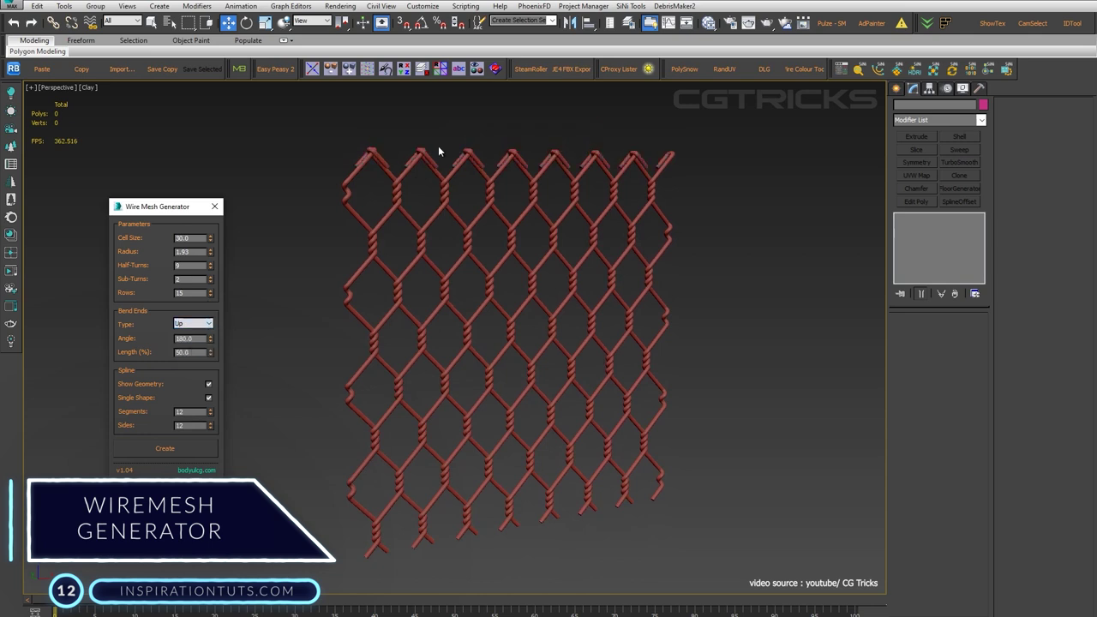
left_click(198, 348)
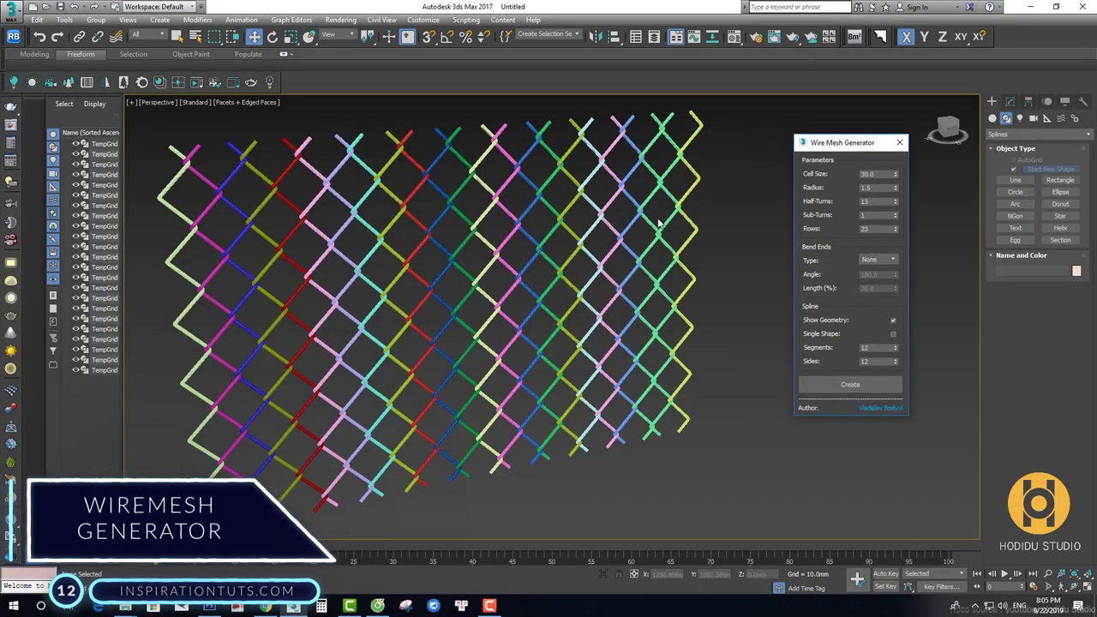
left_click(686, 292)
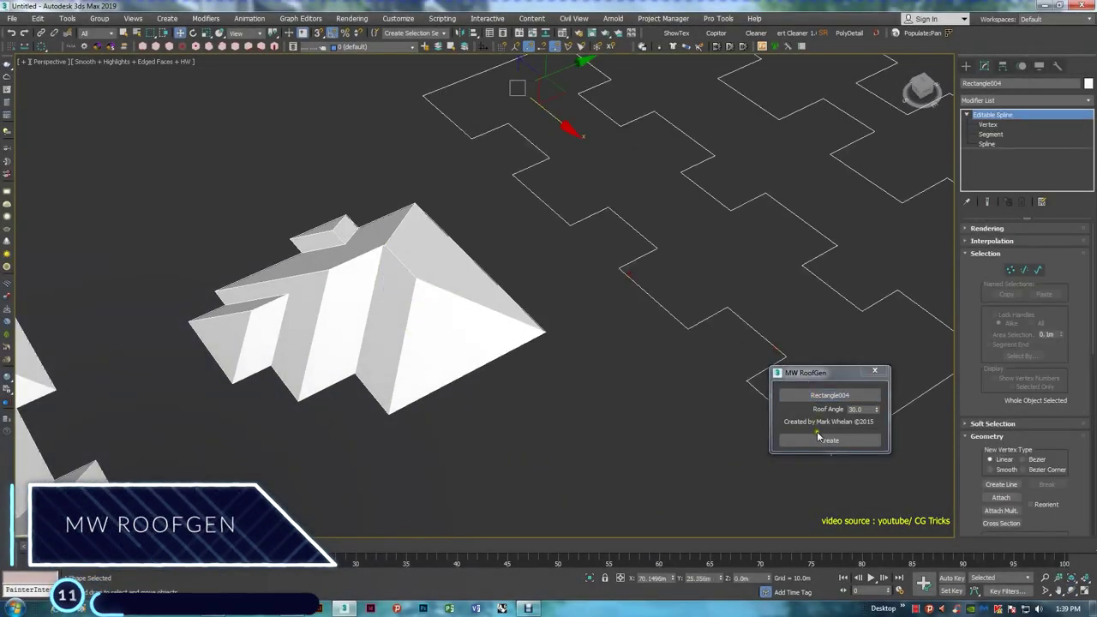
Step: Generate pitched roofs over the spline outlines with RoofGen and inspect the result
left_click(818, 439)
scroll(502, 335, "up", 5)
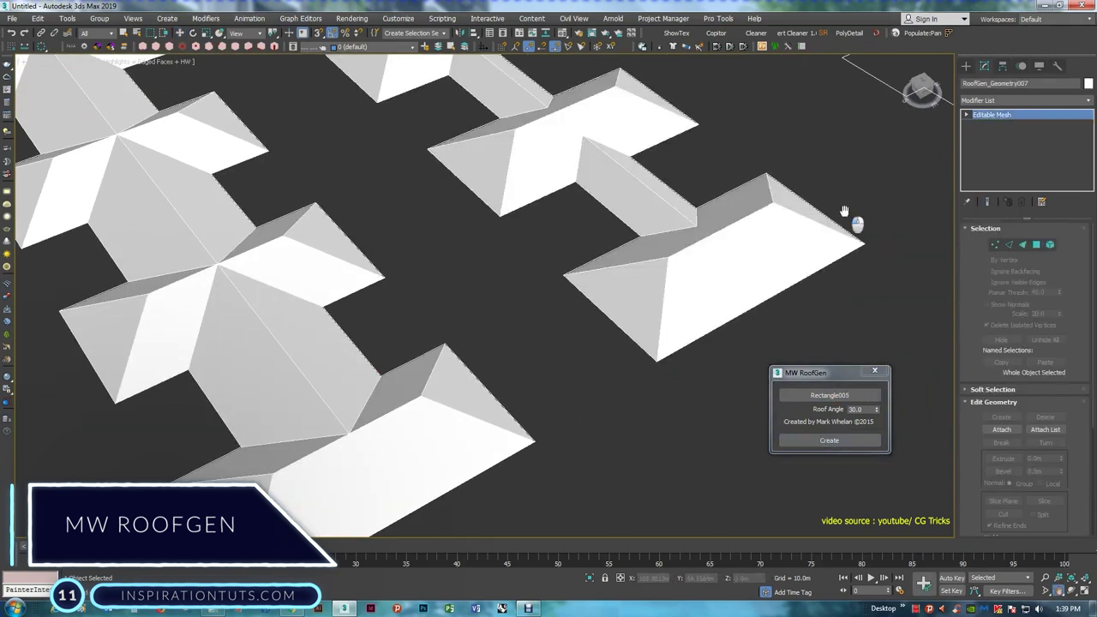
middle_click_drag(844, 211, 527, 363)
scroll(612, 350, "up", 4)
left_click(749, 387)
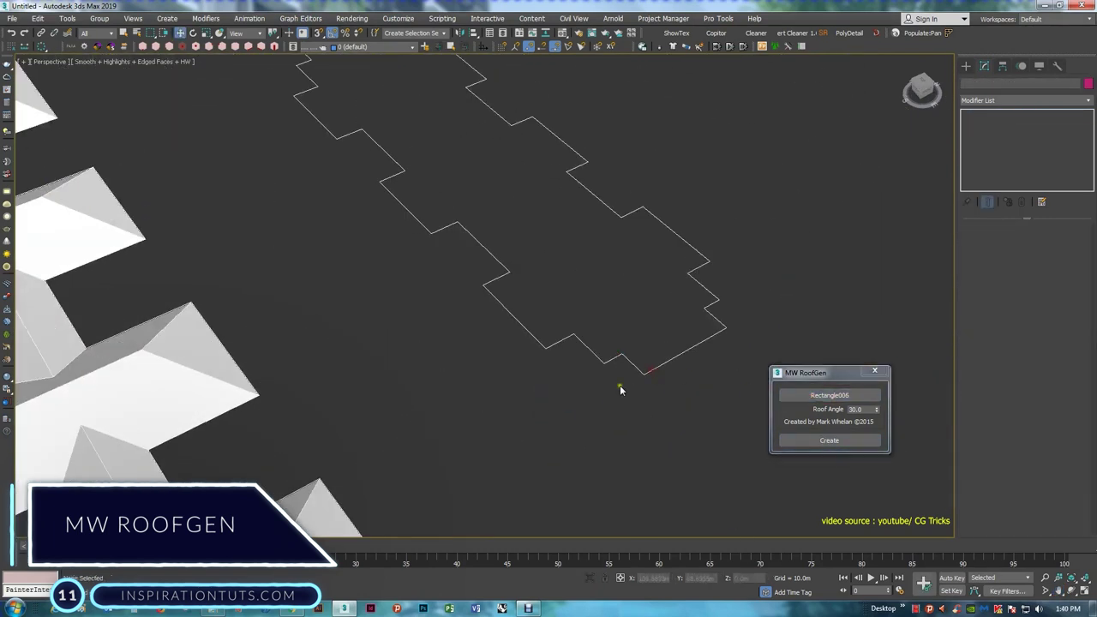
scroll(620, 389, "down", 2)
left_click(829, 439)
left_click(728, 403)
middle_click_drag(548, 309, 510, 278, "alt")
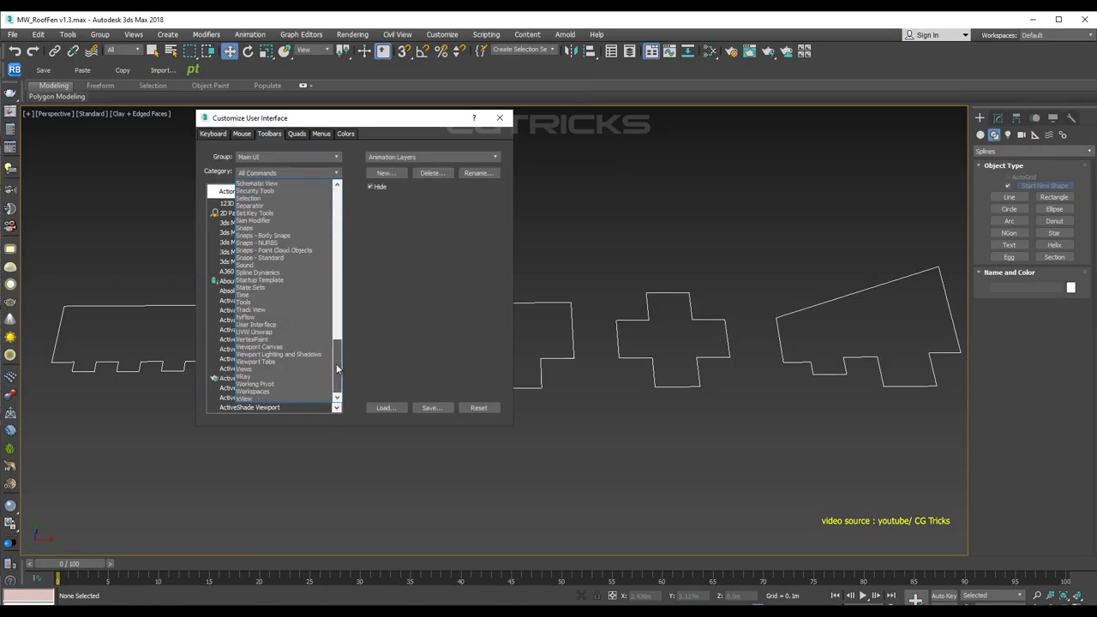
Step: Find MW_RoofGen under #Scripts in Customize User Interface Toolbars
left_click_drag(337, 368, 337, 190)
left_click(248, 185)
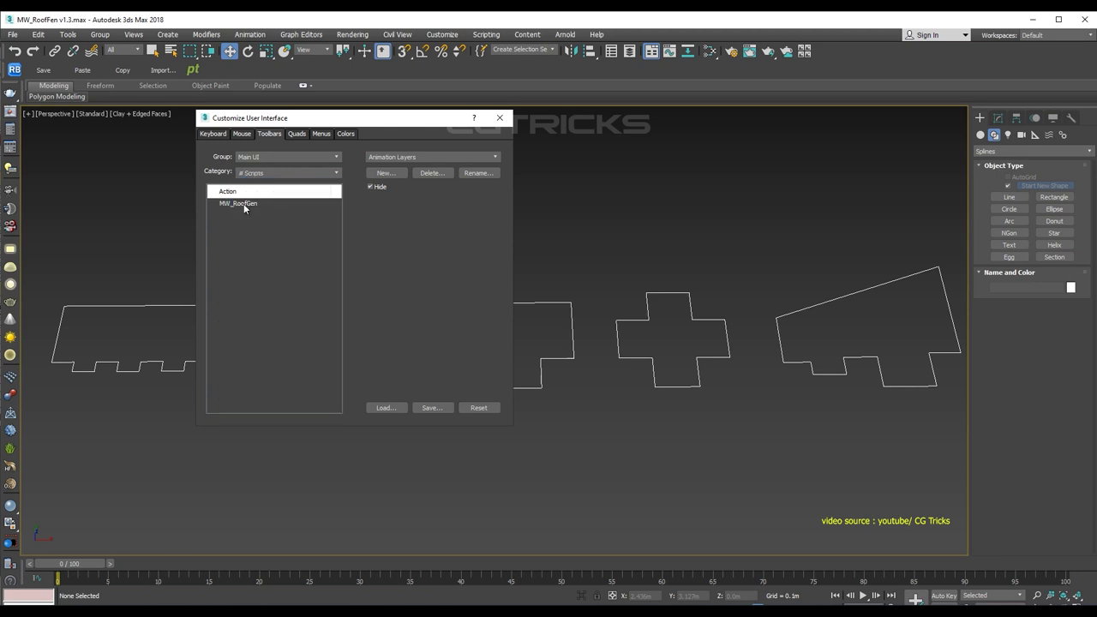
left_click(500, 117)
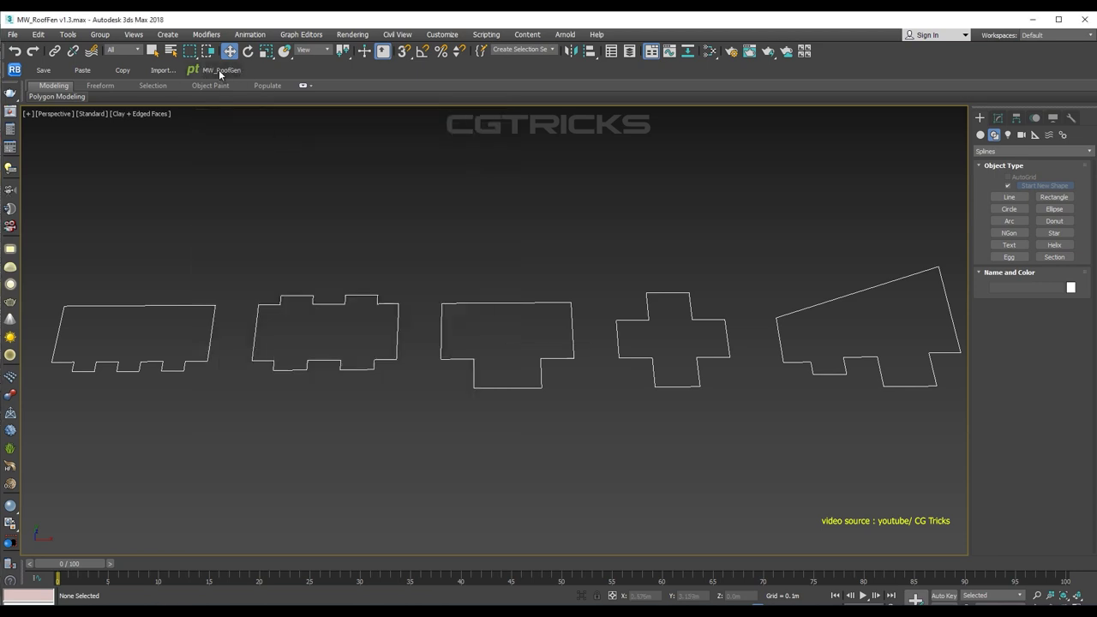
Step: Select further building outlines and generate roofs on them
left_click_drag(68, 143, 68, 143)
left_click(94, 179)
left_click(283, 294)
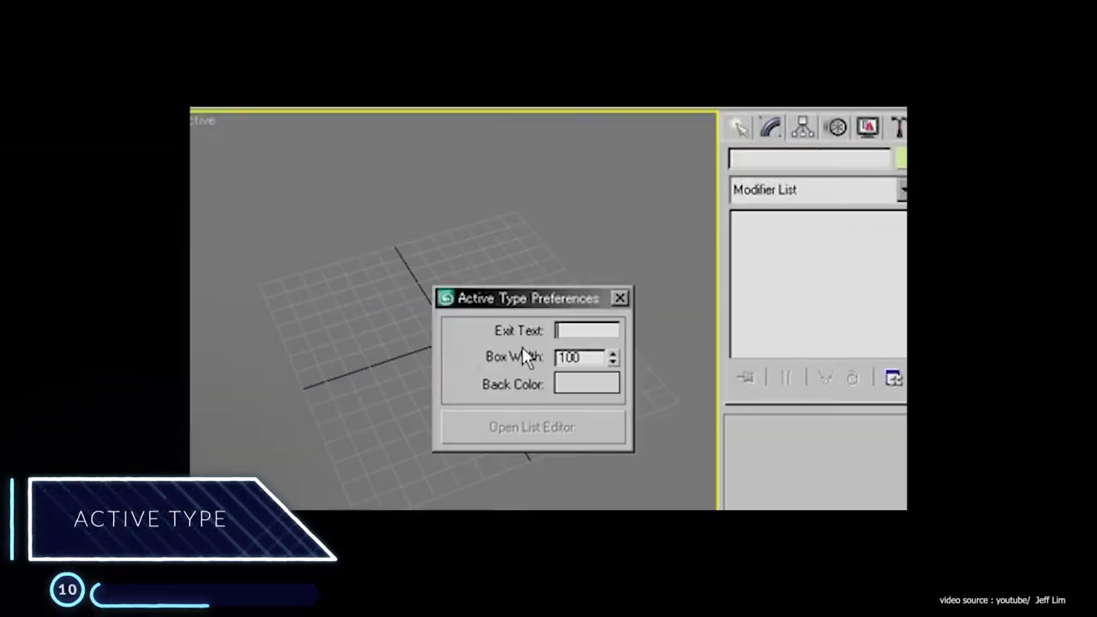
Step: Draw a box, a plane and a sphere on the grid via Active Type
left_click(620, 297)
type("bo")
key("Return")
left_click_drag(310, 281, 378, 314)
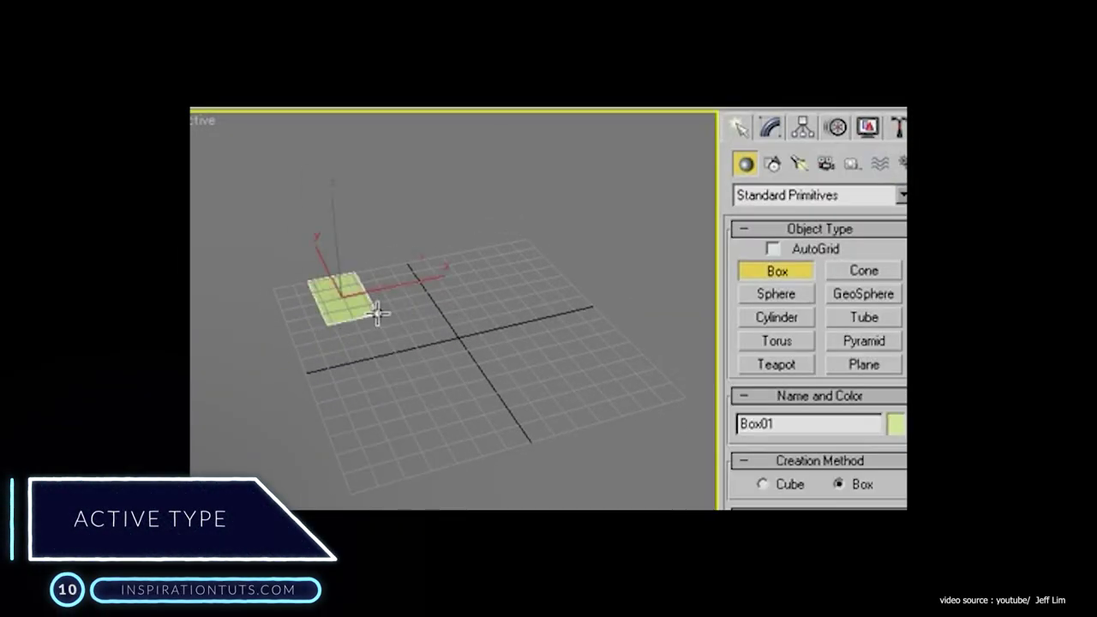
left_click(419, 278)
type("xpl")
key("Return")
left_click_drag(399, 252, 531, 287)
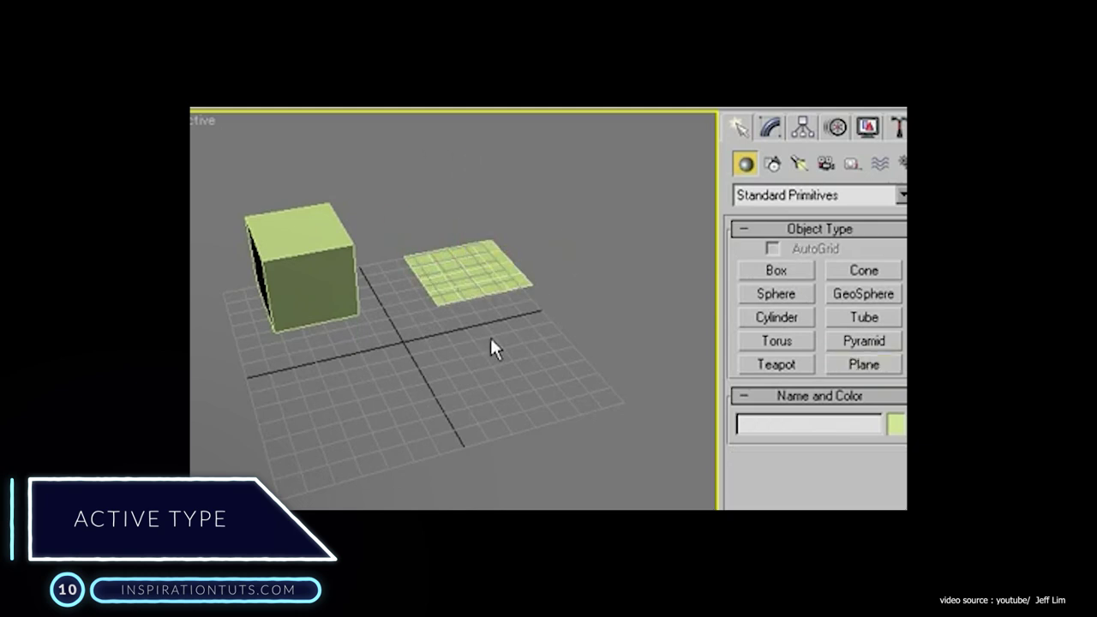
type("sp")
key("Return")
left_click_drag(605, 244, 573, 310)
Step: Add a curved line, a circle and a free spotlight via Active Type
type("li")
key("Return")
left_click(236, 379)
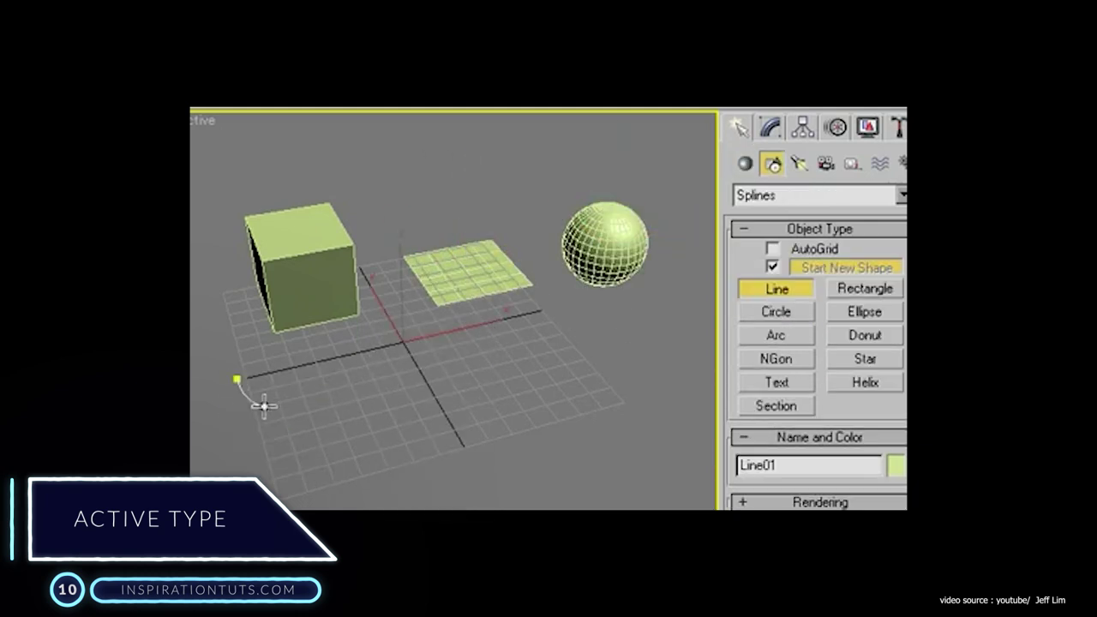
right_click(417, 458)
type("xci")
key("Return")
left_click_drag(504, 361, 546, 377)
type("f")
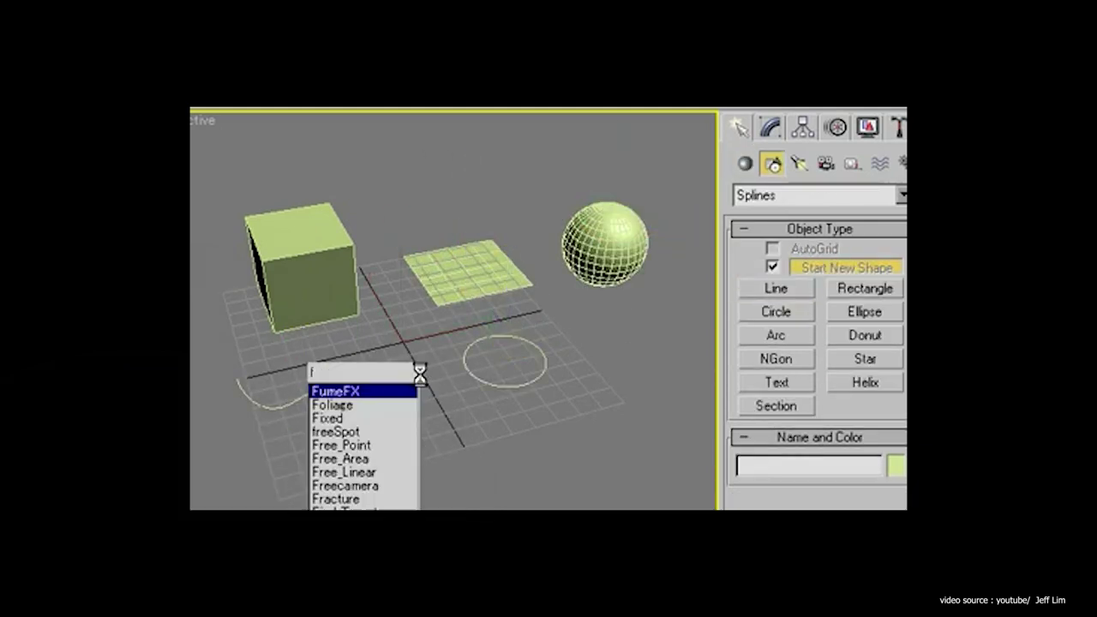
type("ree")
key("Return")
left_click(401, 355)
right_click(428, 414)
Step: Place two point helpers, then orbit the view and select the box
type("xpo")
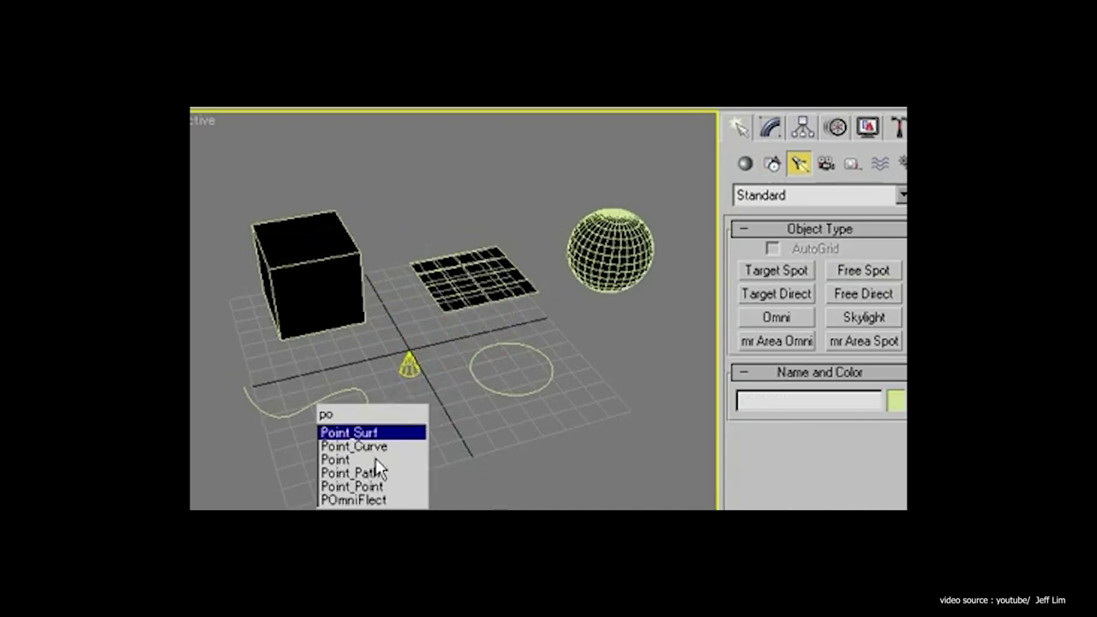
key("Down")
key("Down")
key("Return")
left_click(500, 418)
right_click(460, 449)
type("xp")
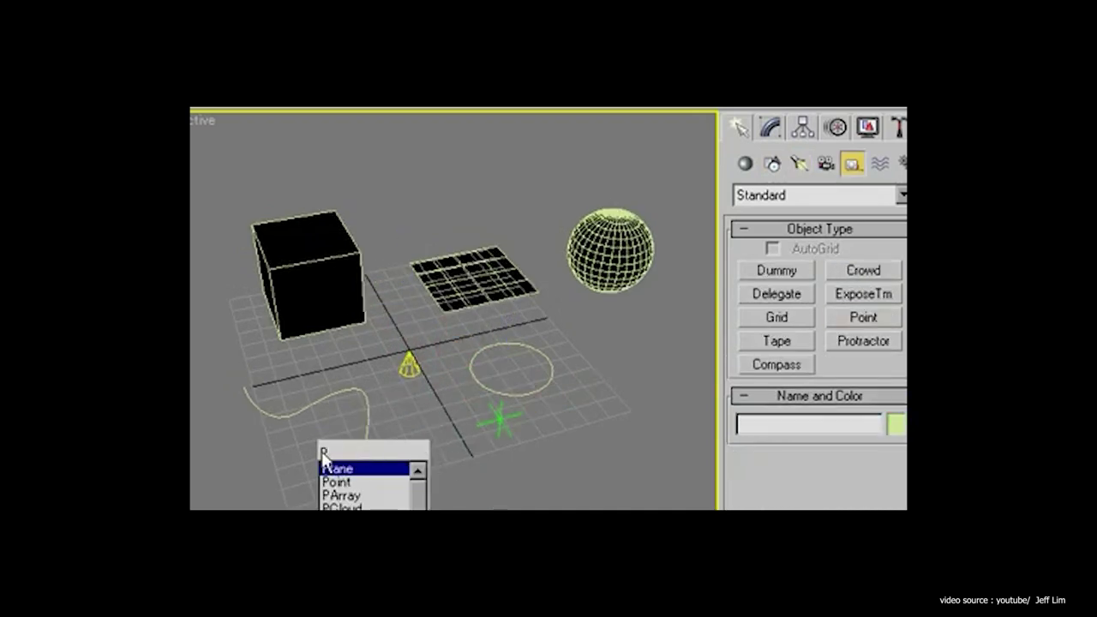
key("Down")
key("Return")
left_click(422, 429)
right_click(464, 466)
type("xp")
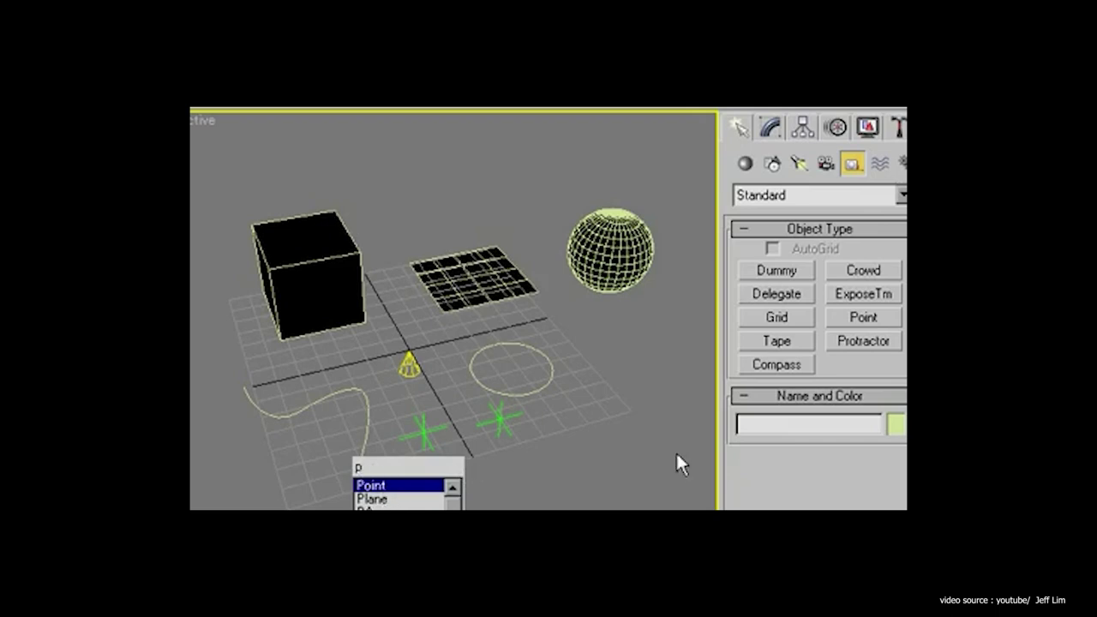
key("Escape")
middle_click_drag(571, 509, 506, 443, "alt")
left_click(354, 375)
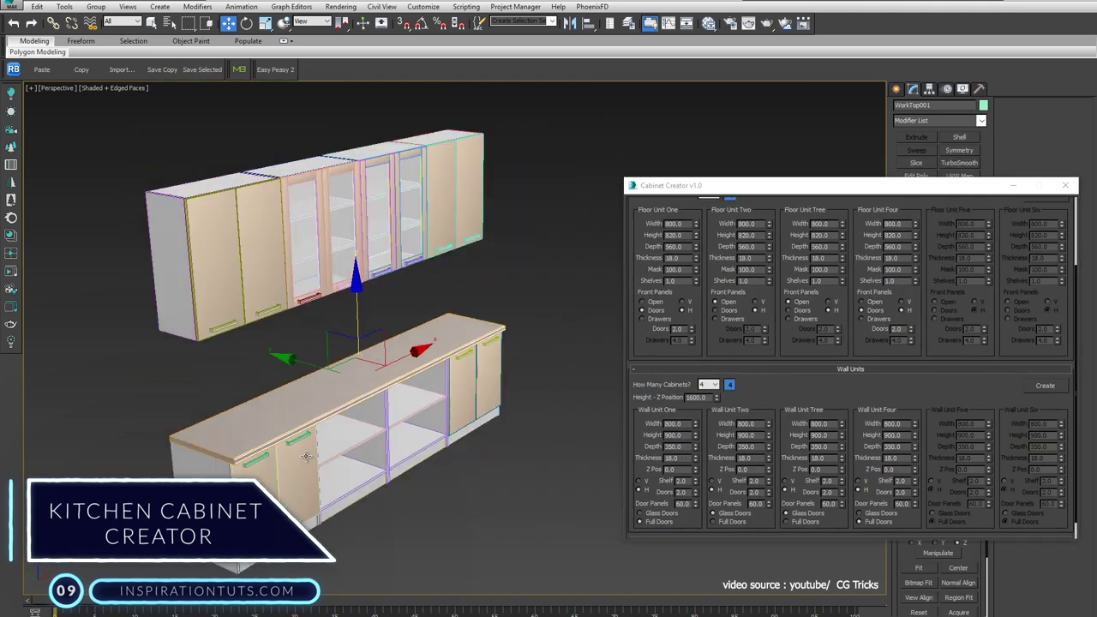
Step: Create the floor cabinet run with worktop and sink, then matching wall units above
left_click(306, 456)
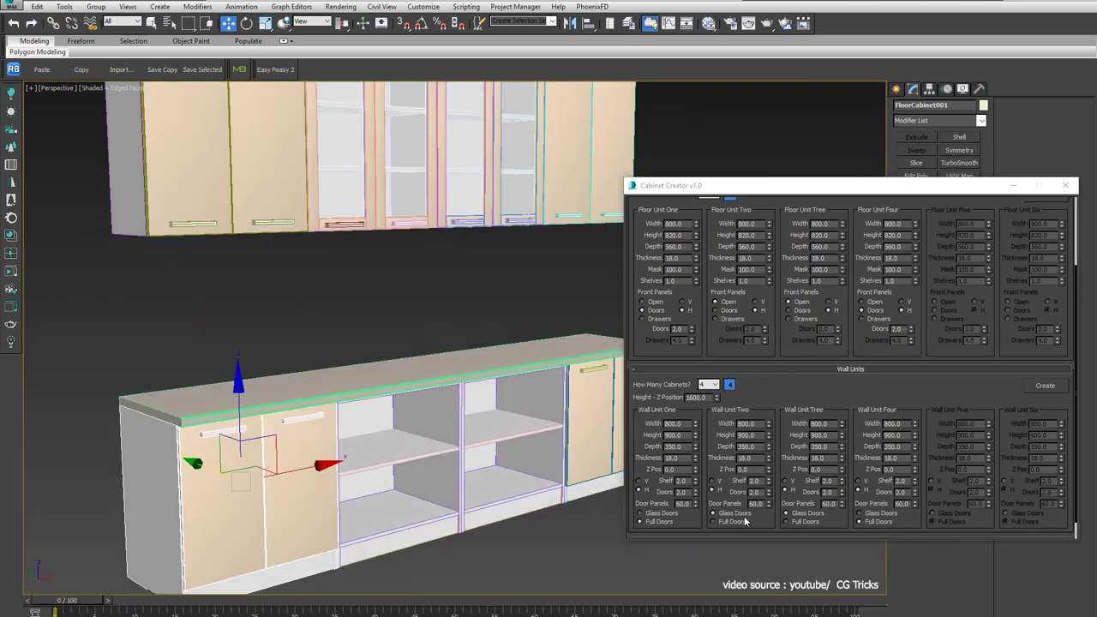
scroll(780, 386, "up", 5)
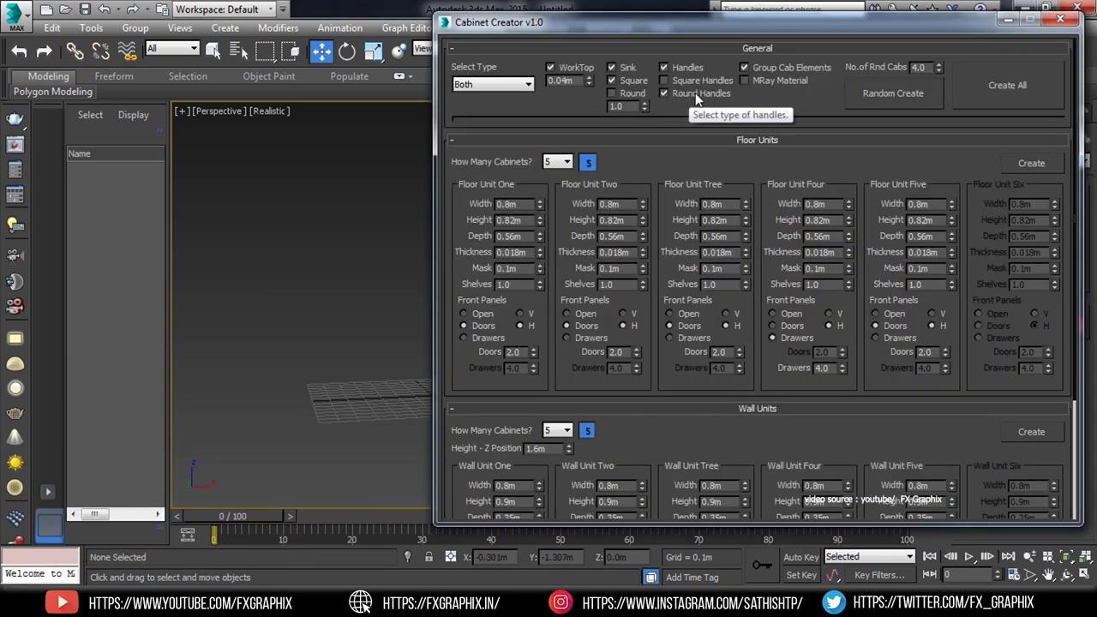
left_click(1031, 163)
left_click(1032, 431)
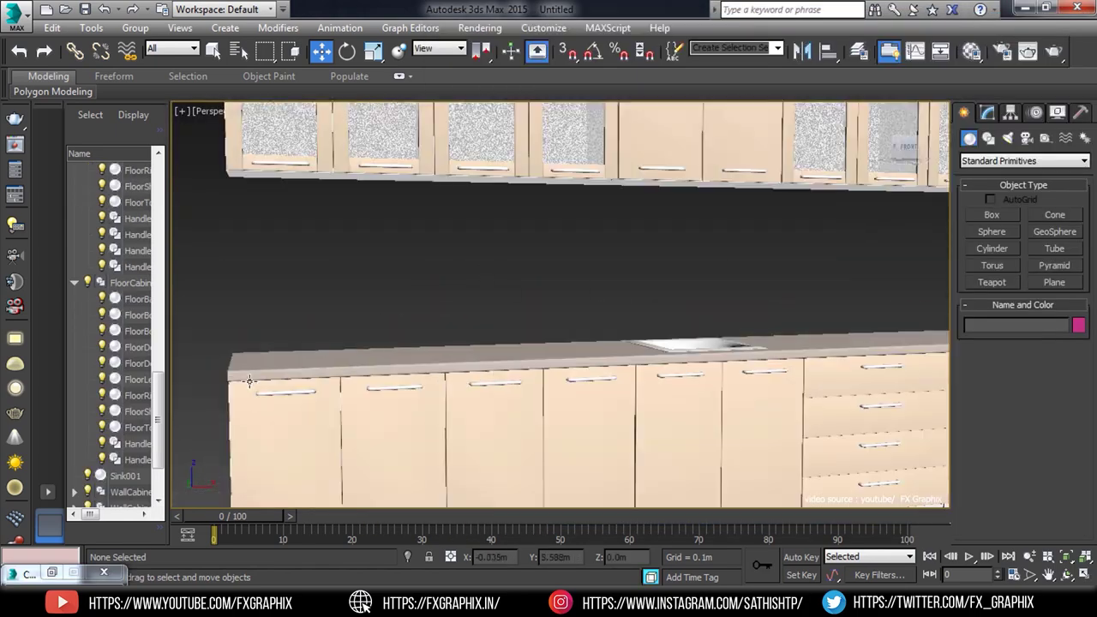
scroll(248, 381, "up", 5)
scroll(248, 381, "down", 5)
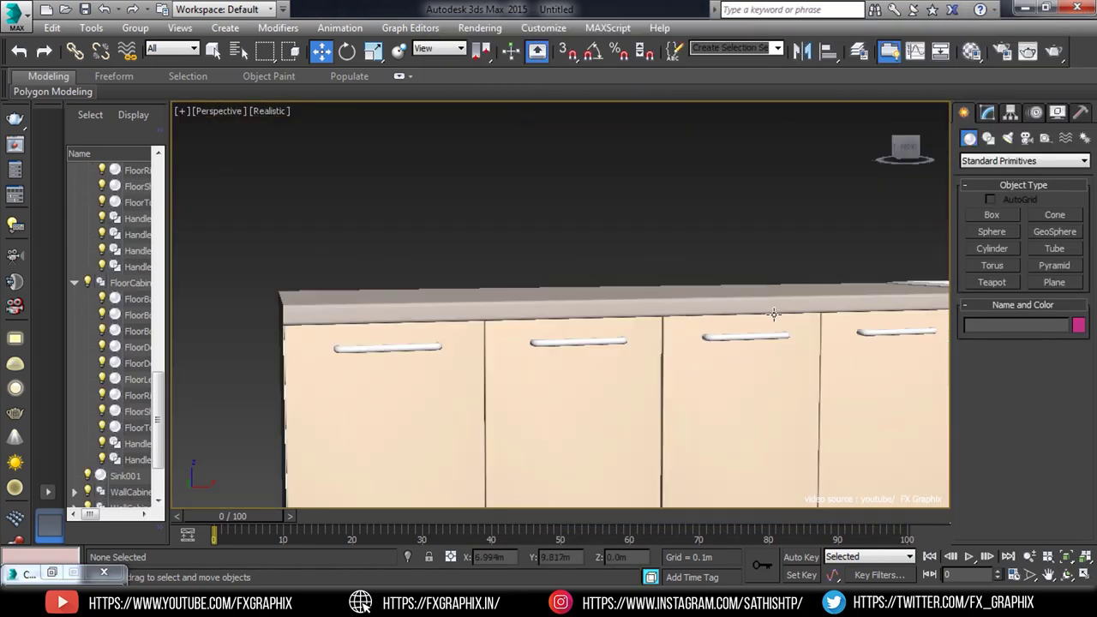
scroll(423, 295, "down", 3)
middle_click_drag(423, 295, 556, 330, "alt")
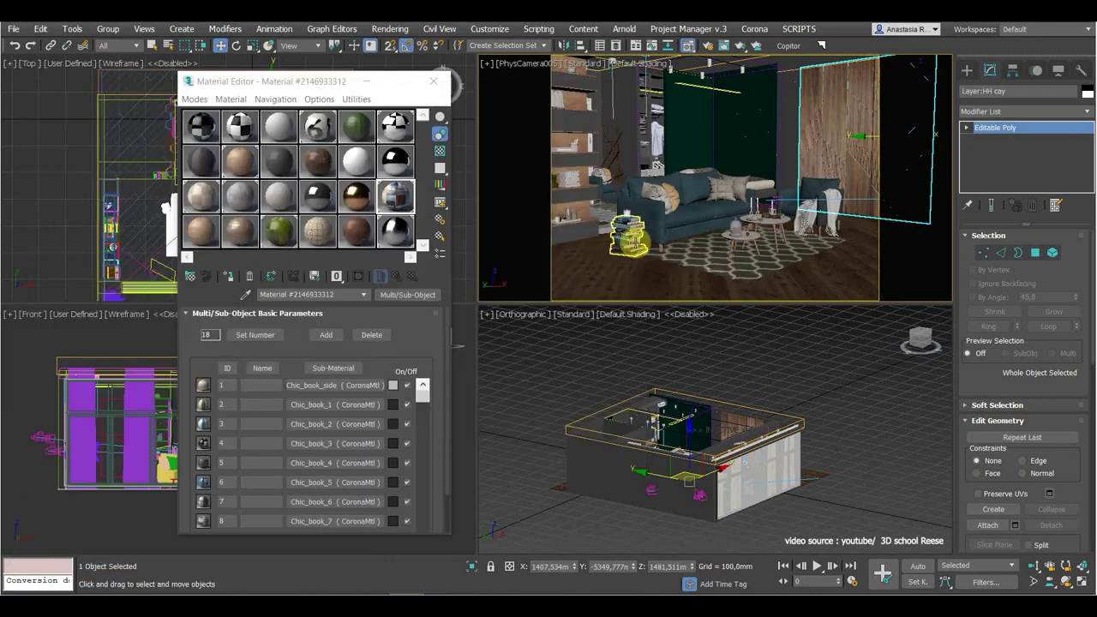
Step: Relink the bed scene's missing bitmaps and start an interactive V-Ray render of the bed
left_click(662, 249)
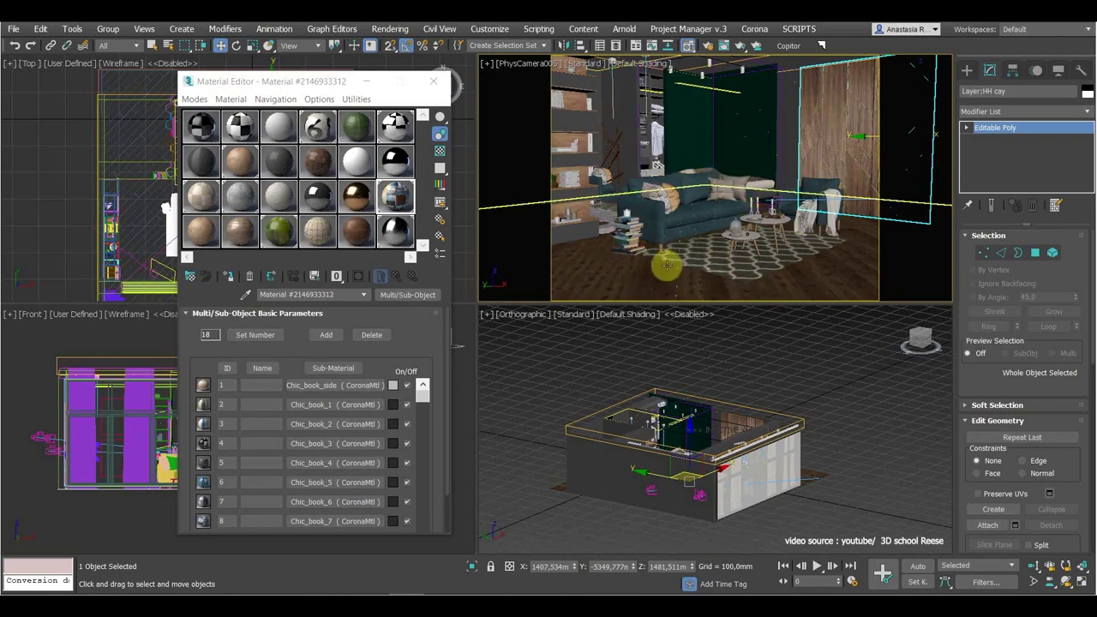
left_click(799, 28)
left_click(822, 82)
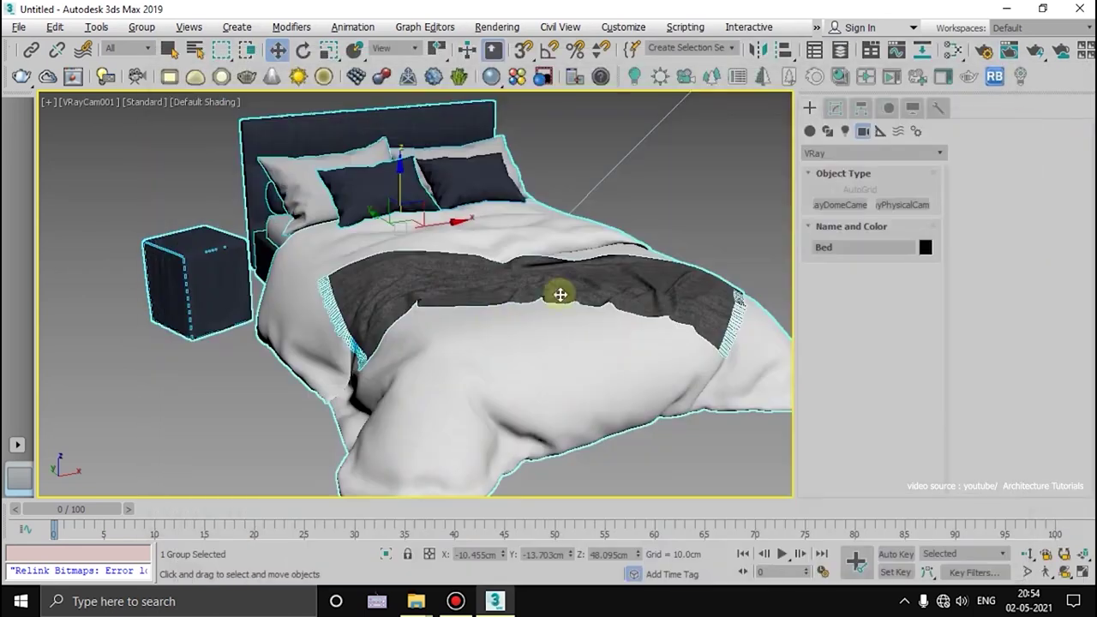
middle_click_drag(561, 295, 365, 220)
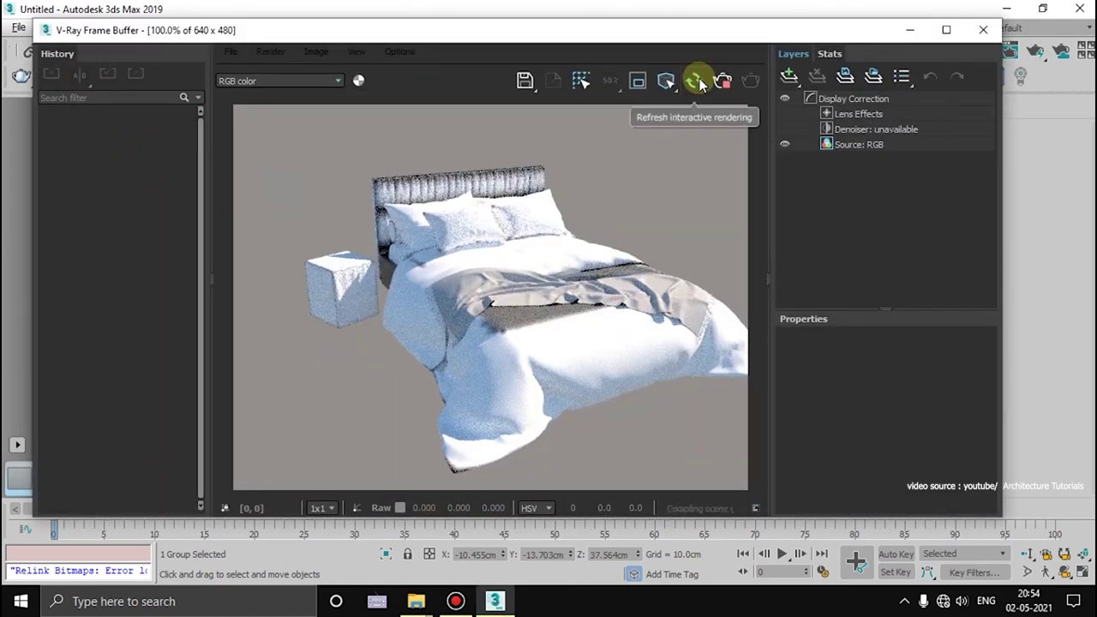
left_click(696, 81)
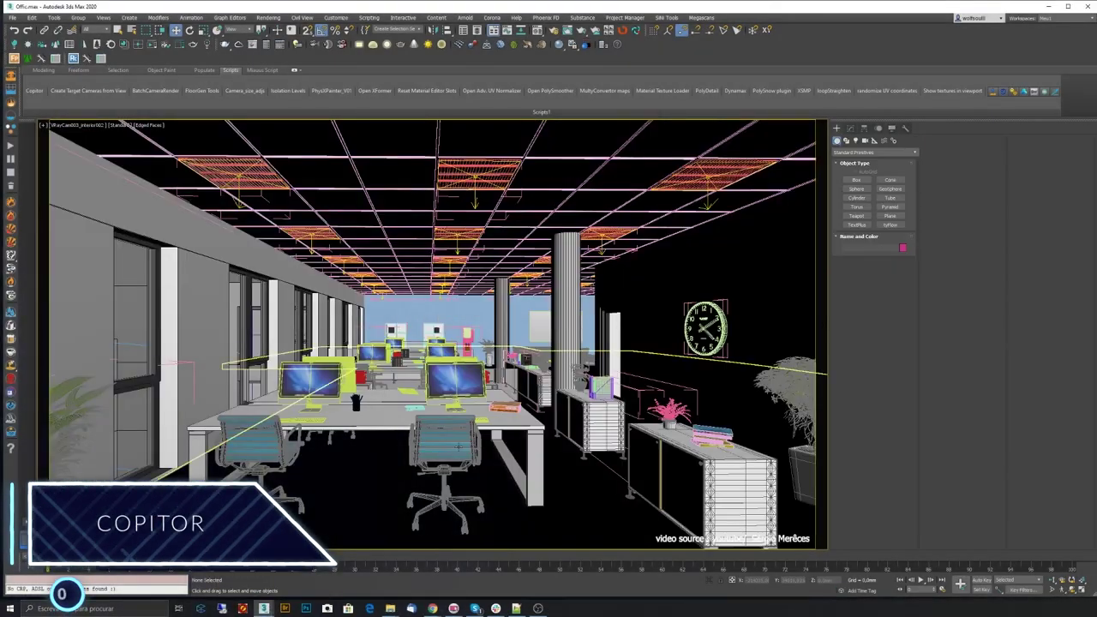
Step: Store the desk-and-chairs group in Copitor slot five and the shelf in slot four
left_click(257, 446)
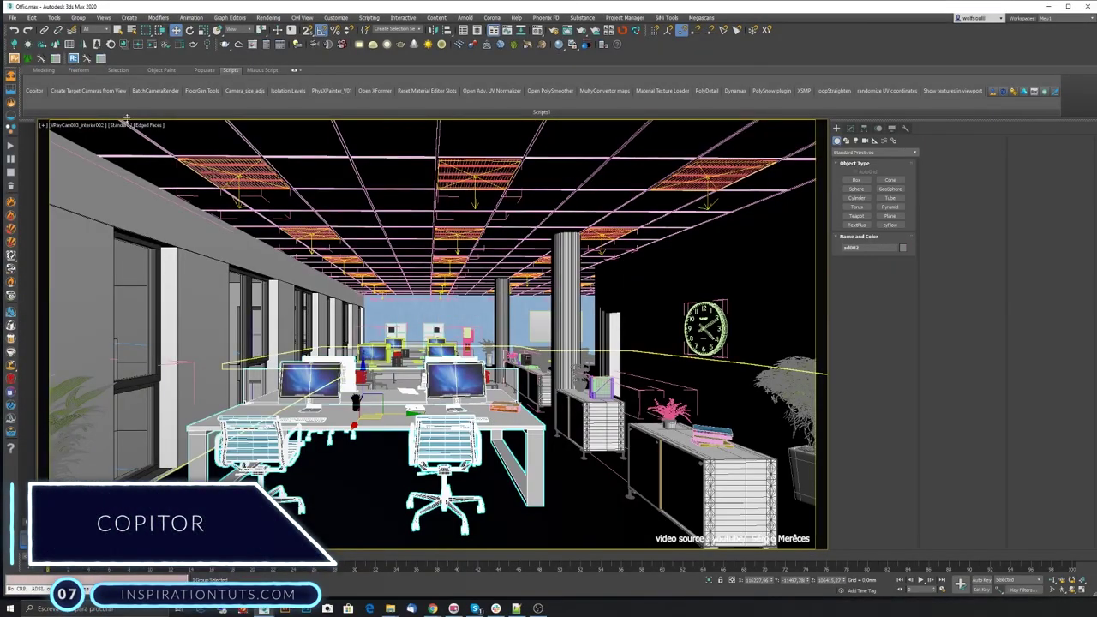
left_click(35, 91)
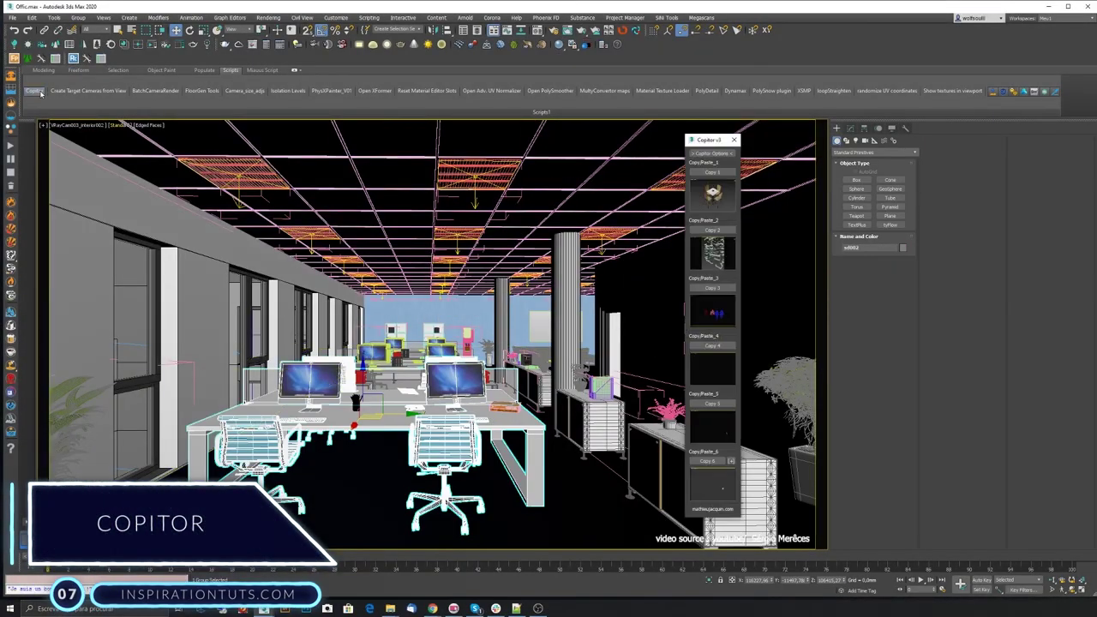
left_click(716, 400)
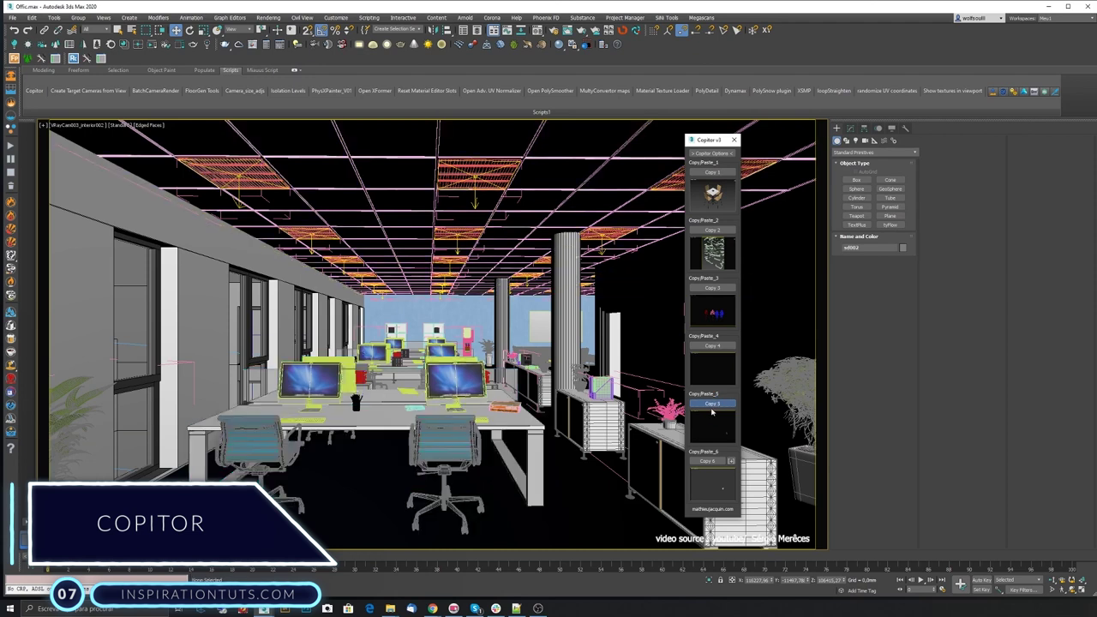
left_click(660, 441)
left_click(713, 345)
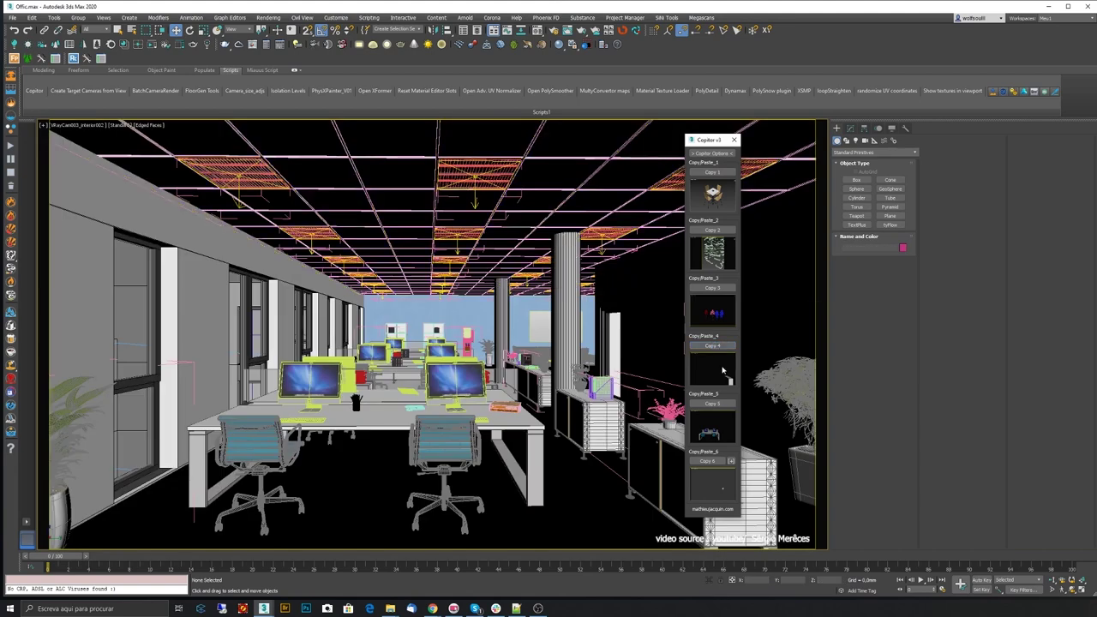
left_click(734, 140)
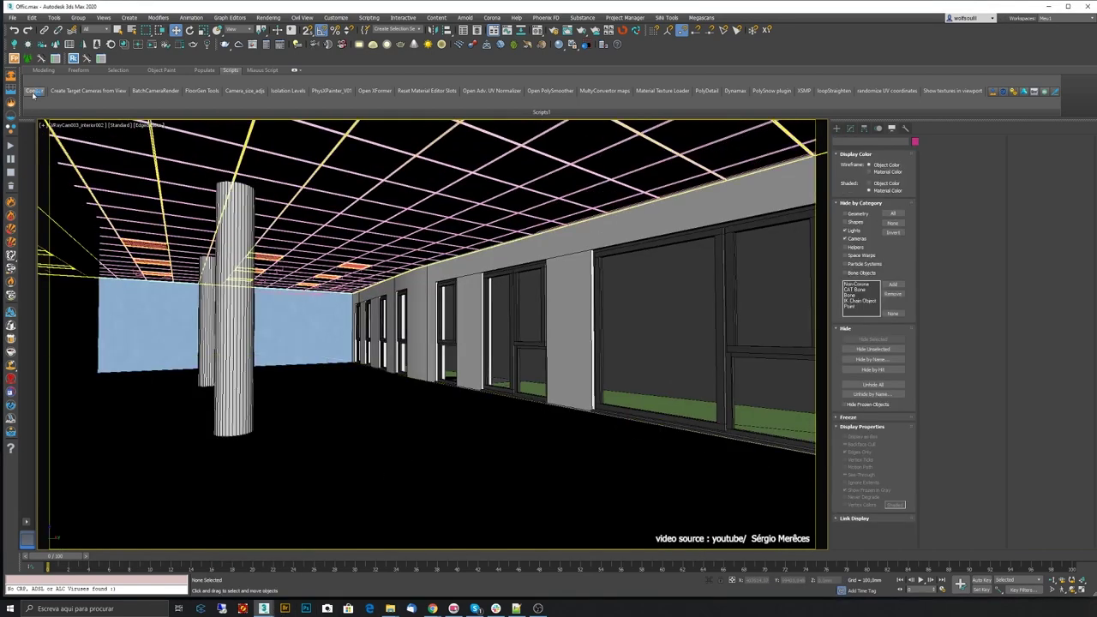
Step: Paste the stored cabinet from Copitor into the office beside the desks
left_click(34, 92)
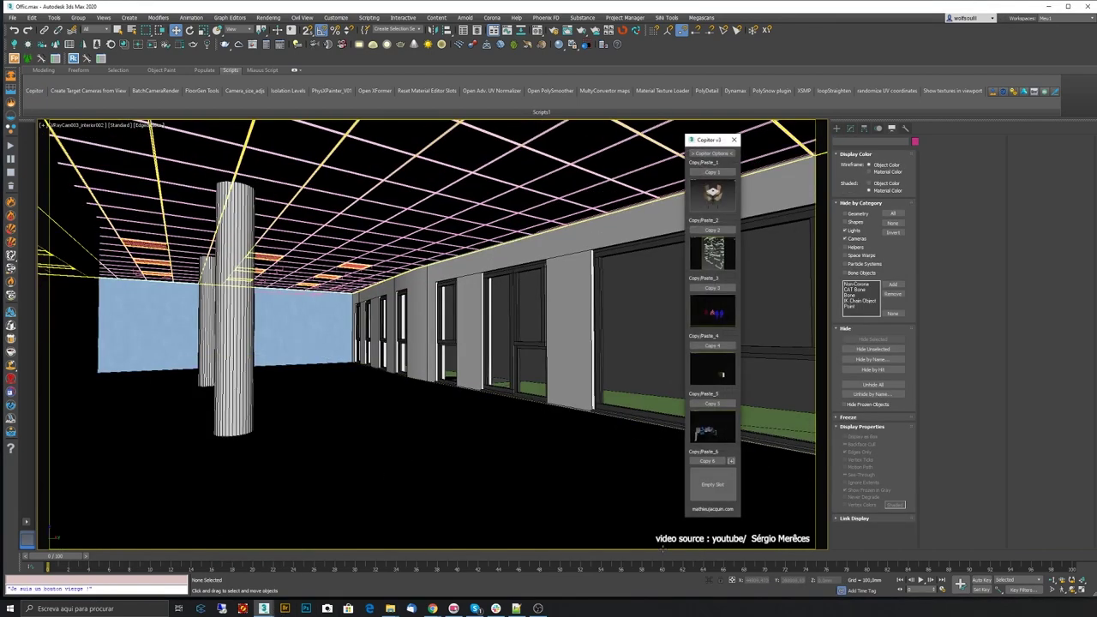
left_click(720, 436)
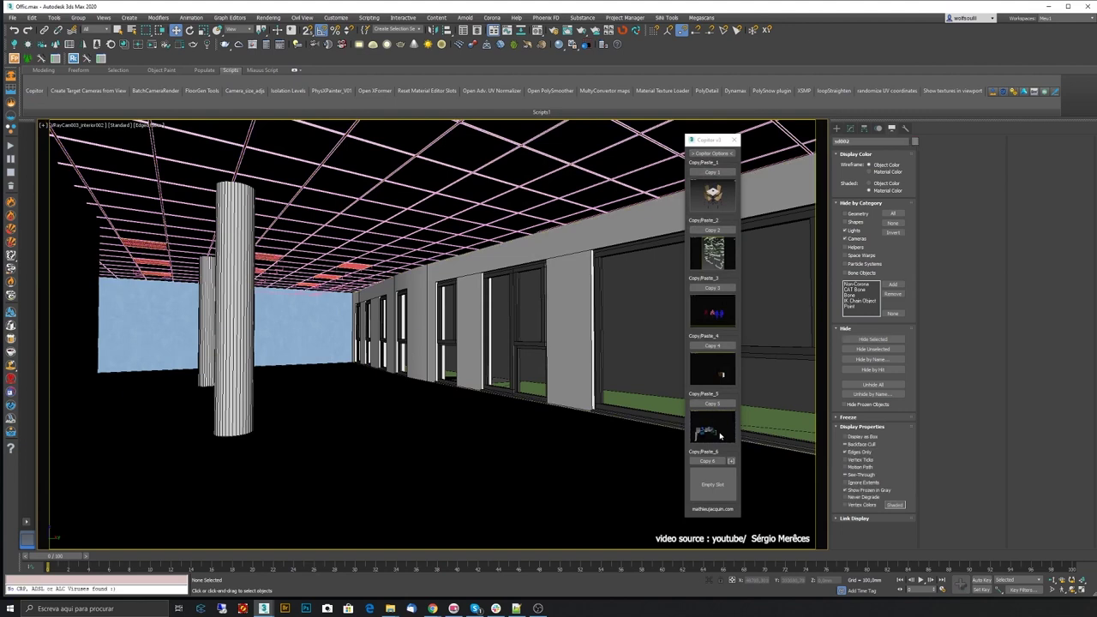
left_click(720, 377)
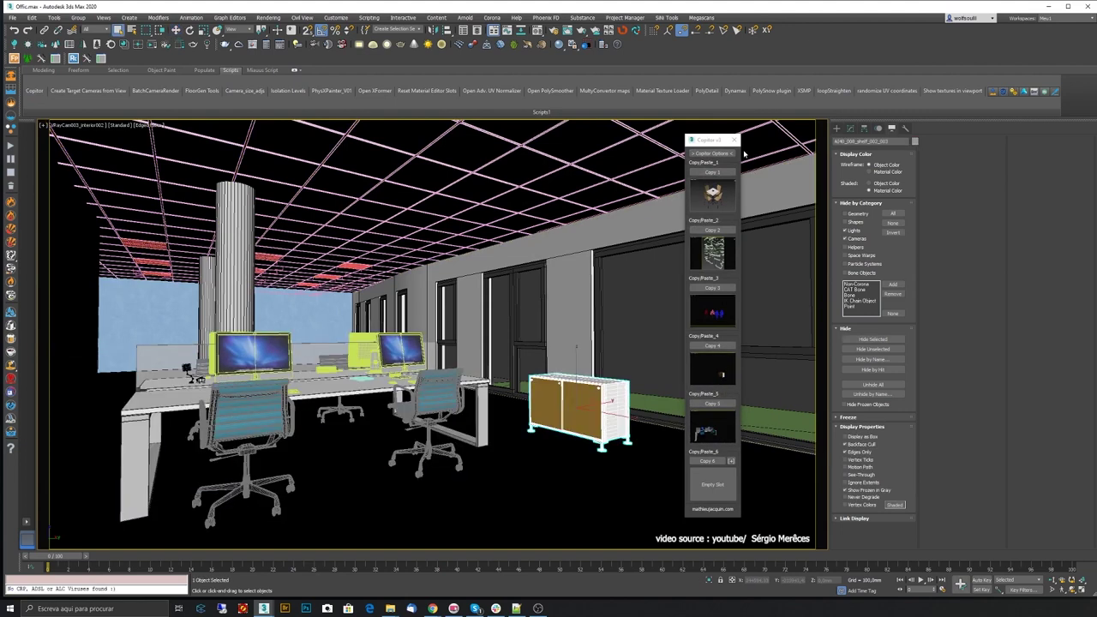
left_click(733, 140)
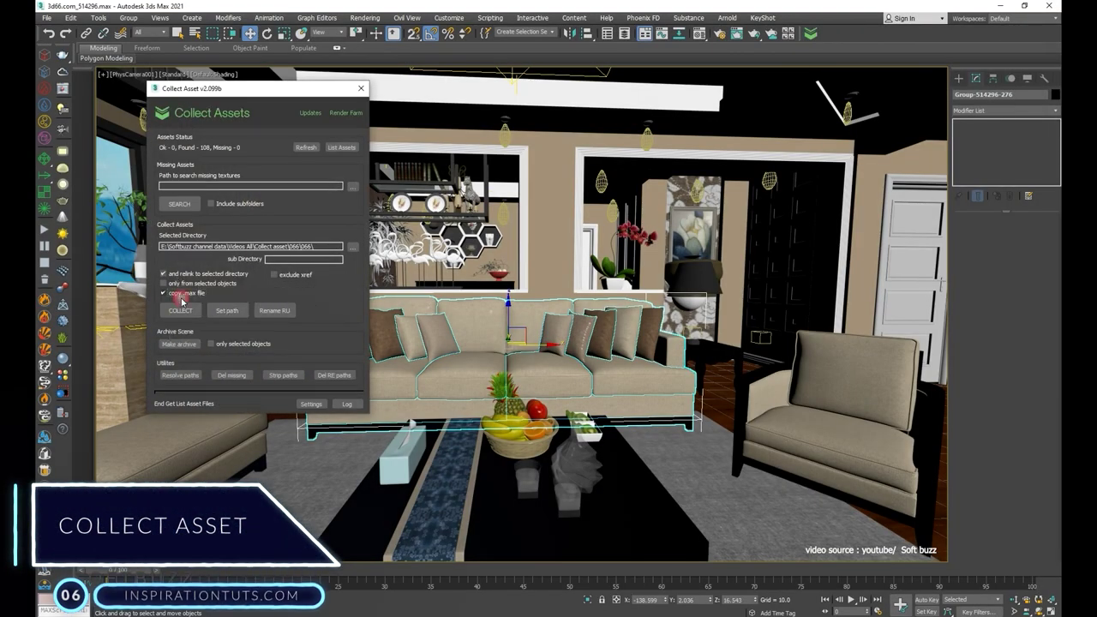
Step: Set the Collect Asset destination to a new Desktop folder named 'collect file'
left_click(351, 247)
left_click(191, 248)
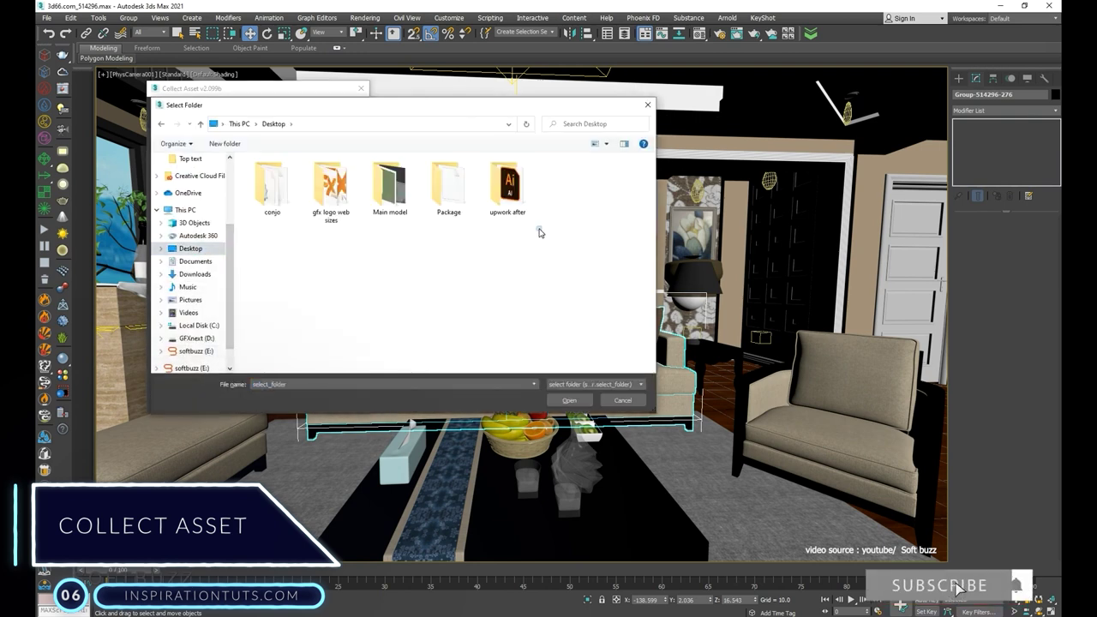
right_click(538, 226)
left_click(686, 336)
type("collect file")
key("Return")
key("Return")
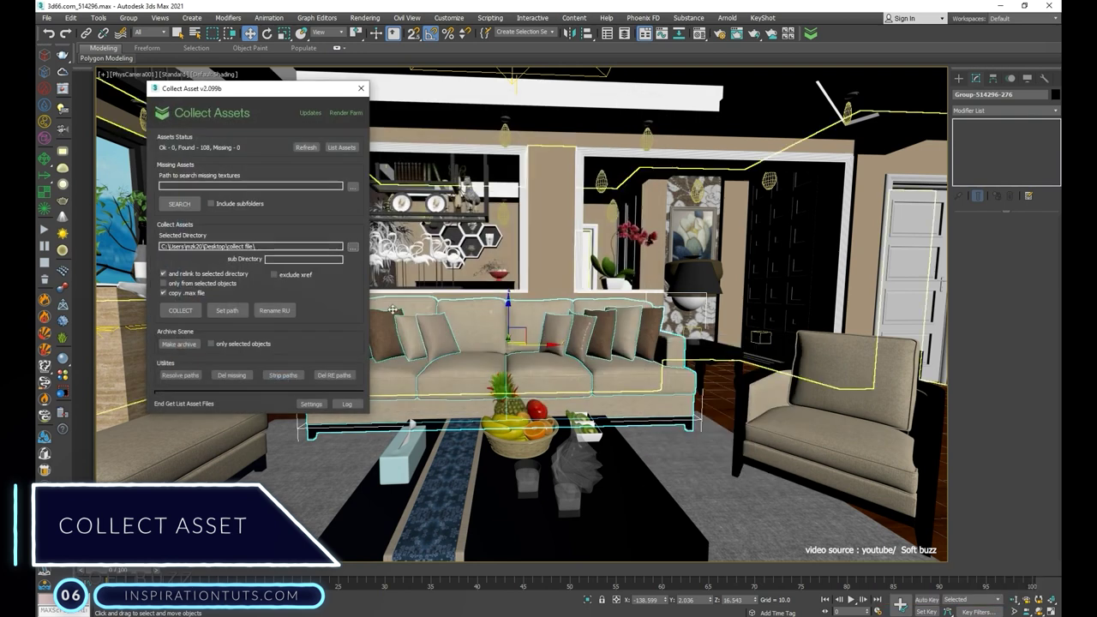
Step: Collect the scene's assets and save the 7z archive into the collect file folder
left_click(176, 344)
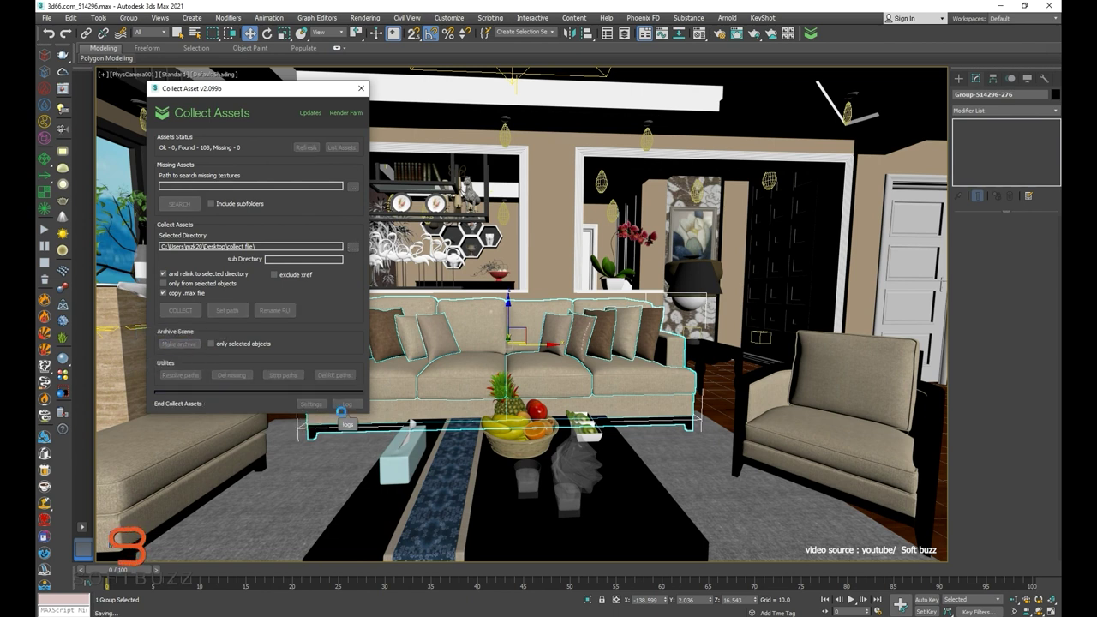
left_click(66, 116)
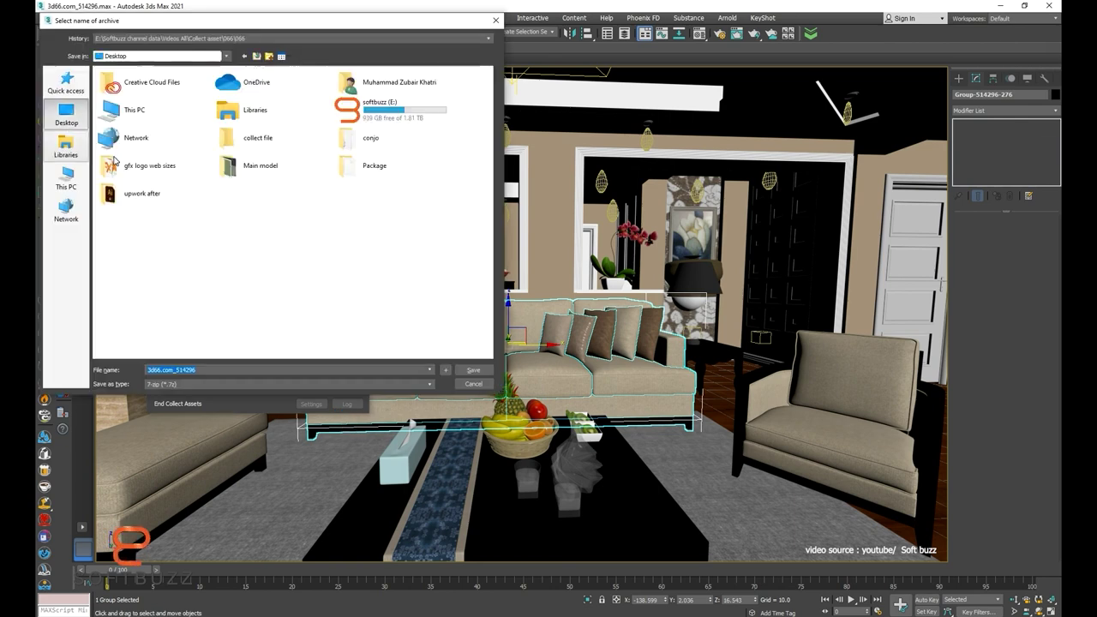
double_click(258, 138)
left_click(473, 370)
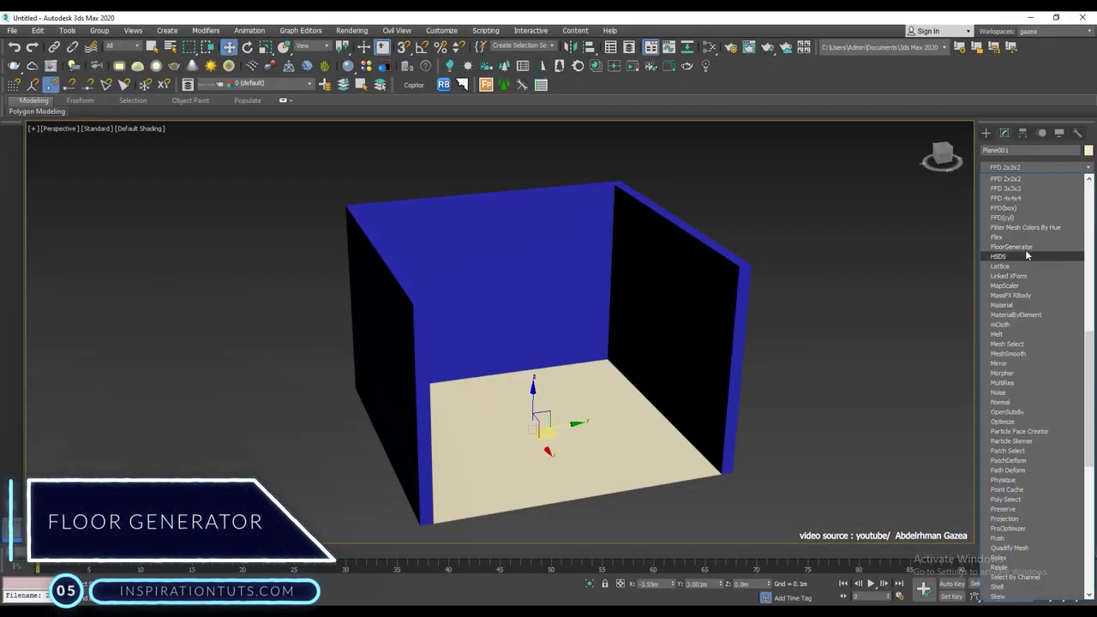
Step: Set the FloorGenerator plank Max Width to 0.2m
middle_click_drag(774, 358, 858, 352, "alt")
scroll(857, 351, "up", 5)
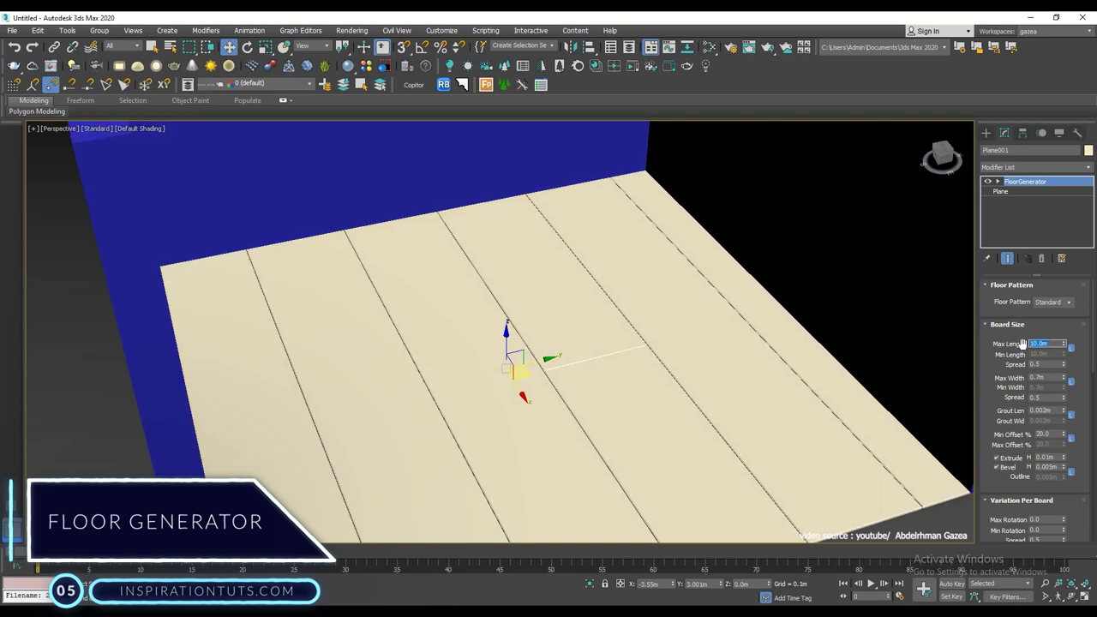
type("0.2")
key("Return")
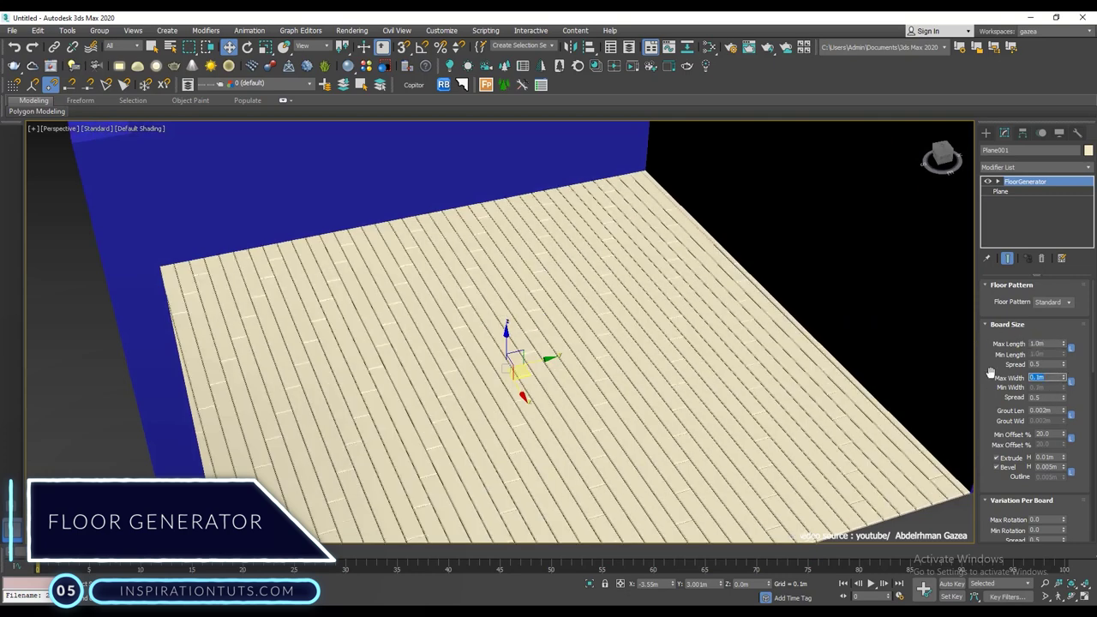
Step: Turn off plank bevel and reduce Grout Len to 0.001m
scroll(608, 282, "up", 5)
middle_click_drag(608, 282, 456, 302)
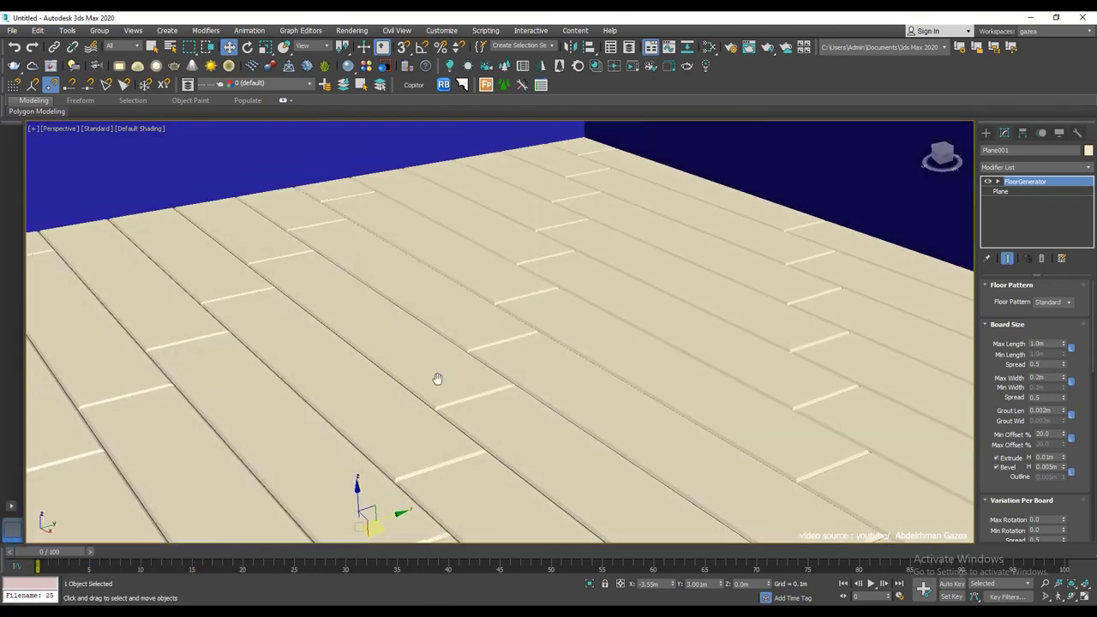
scroll(437, 379, "up", 5)
left_click(1009, 470)
left_click(996, 467)
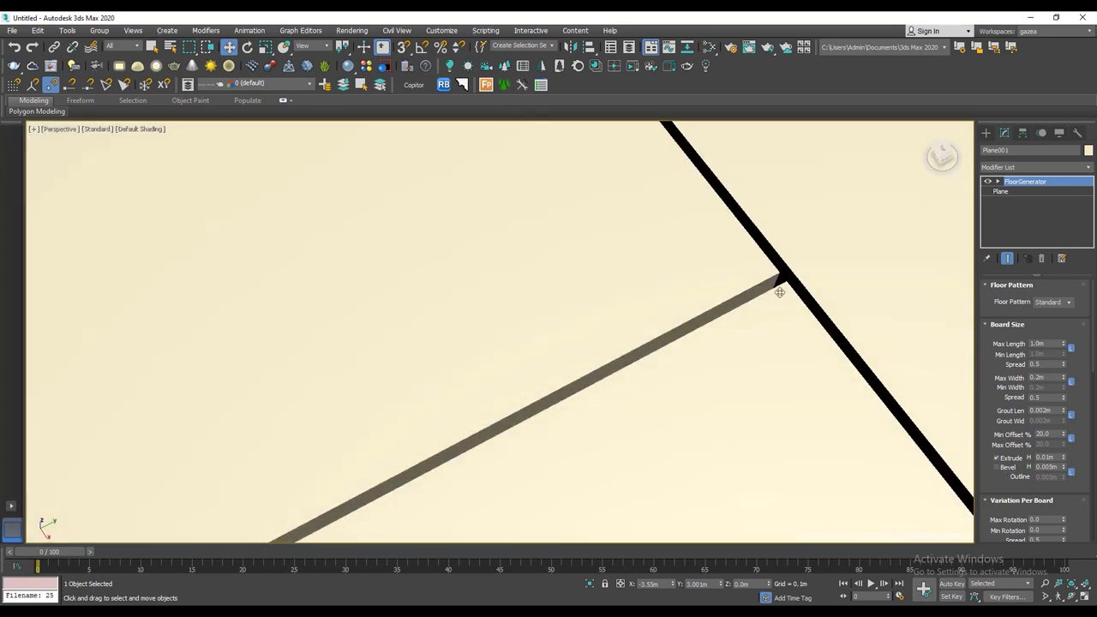
left_click(1064, 417)
key("F4")
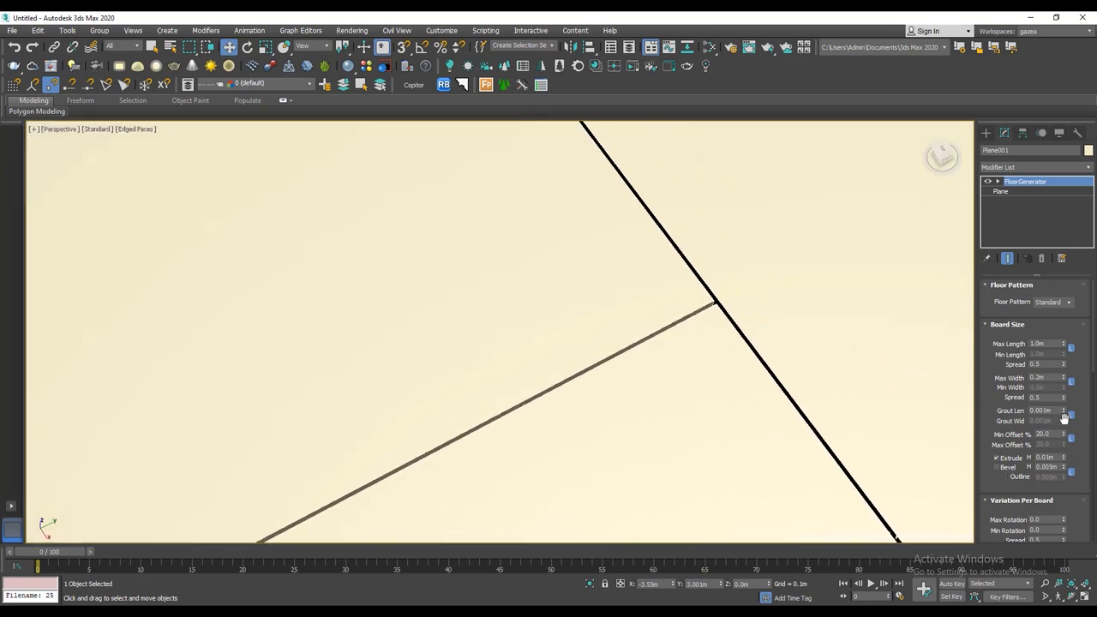
Step: Add slight random tilt to the planks and view the floor from lower down
mouse_move(771, 406)
middle_mouse_down()
mouse_move(688, 412)
mouse_move(694, 294)
middle_mouse_up()
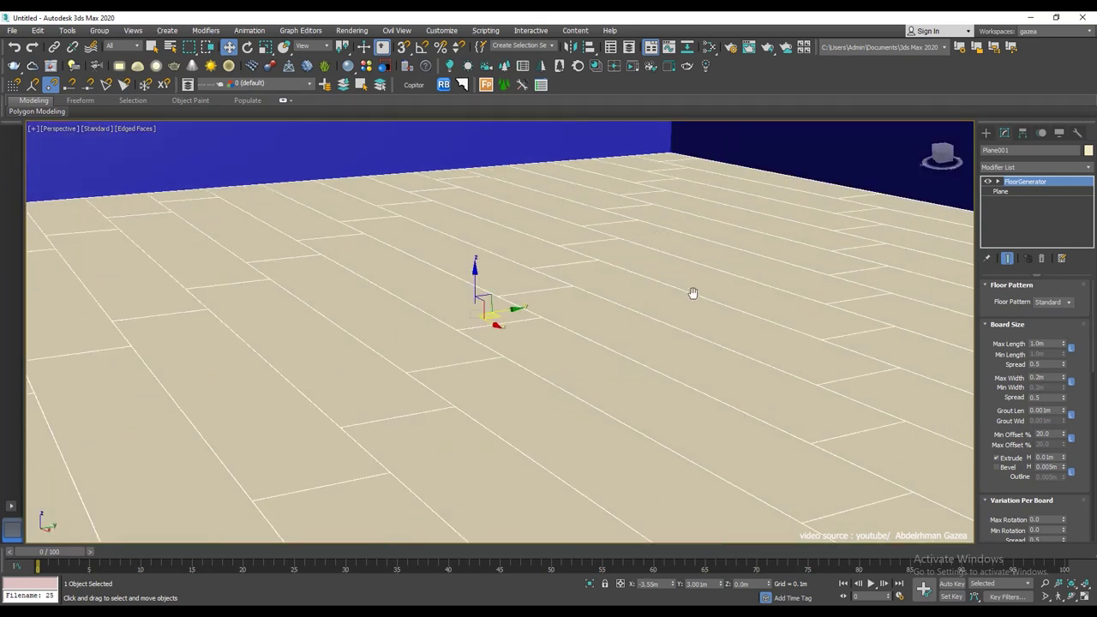
scroll(995, 453, "down", 1)
scroll(995, 453, "down", 3)
scroll(1014, 370, "down", 1)
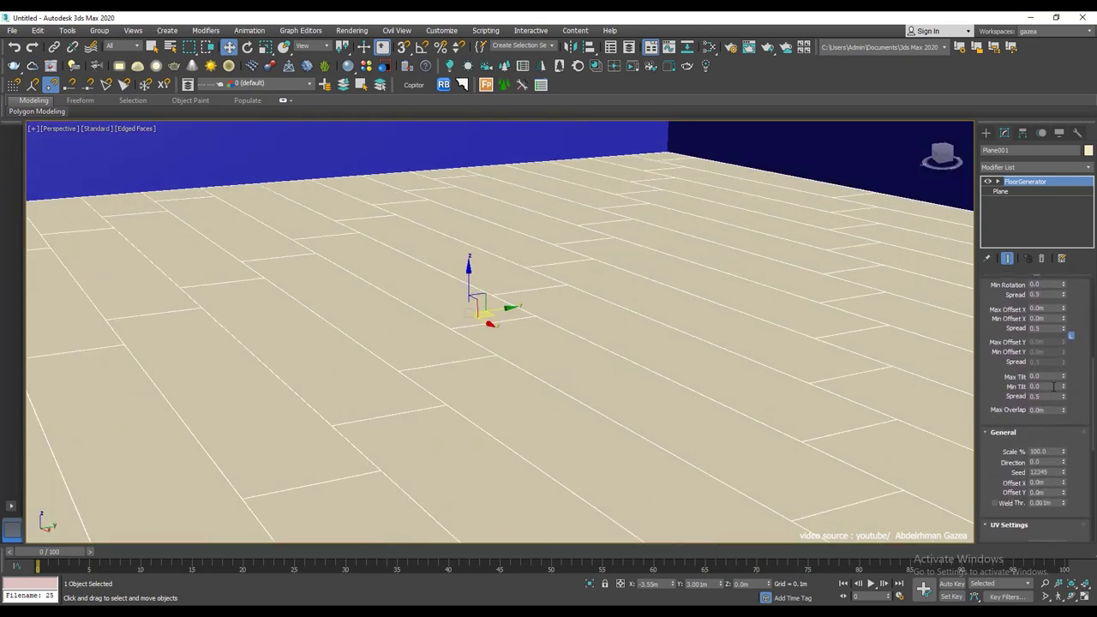
left_click_drag(1063, 380, 1060, 386)
key("F4")
mouse_move(489, 343)
middle_mouse_down("alt")
mouse_move(534, 366)
mouse_move(529, 384)
mouse_move(612, 363)
mouse_move(549, 372)
middle_mouse_up("alt")
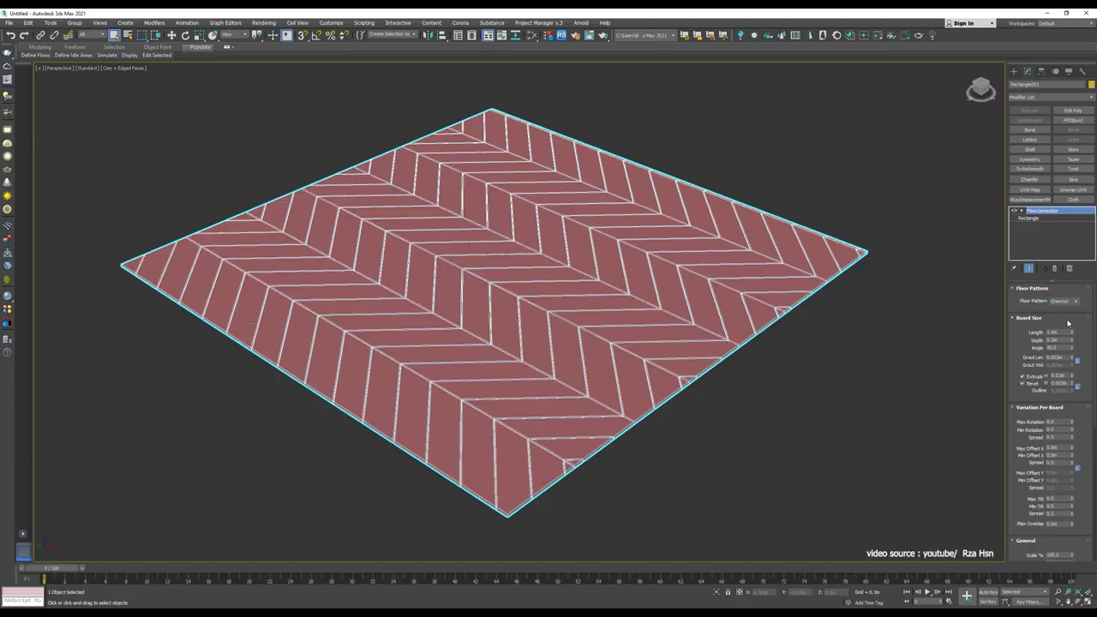
Step: Switch the Floor Pattern to Hexagon and raise the Extrude thickness slightly
left_click(1063, 331)
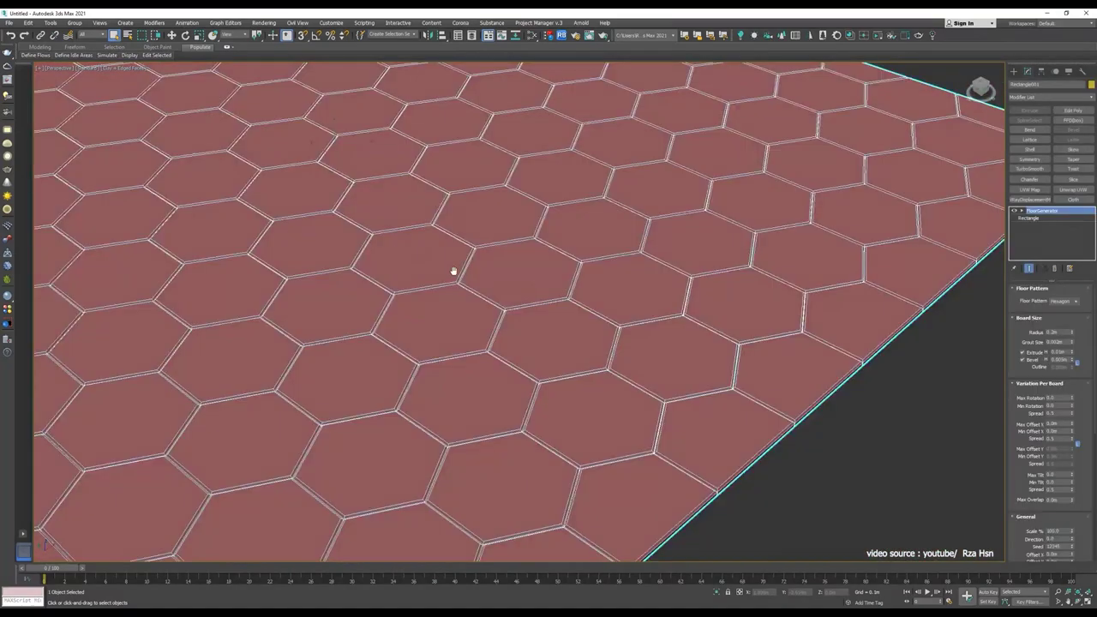
left_click_drag(1073, 355, 1073, 341)
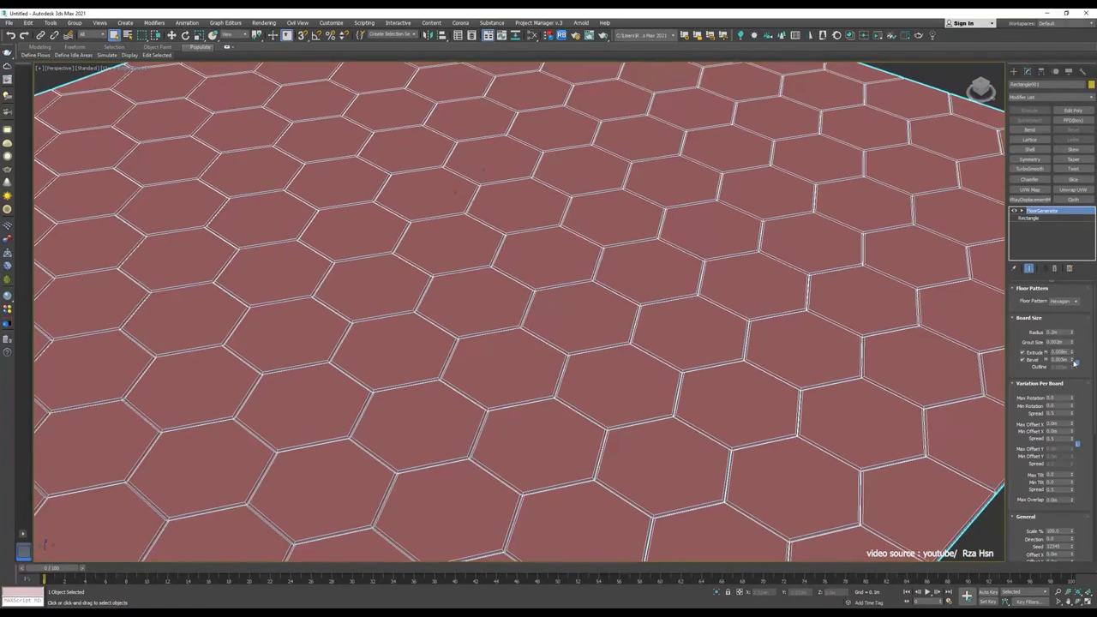
scroll(1024, 337, "down", 1)
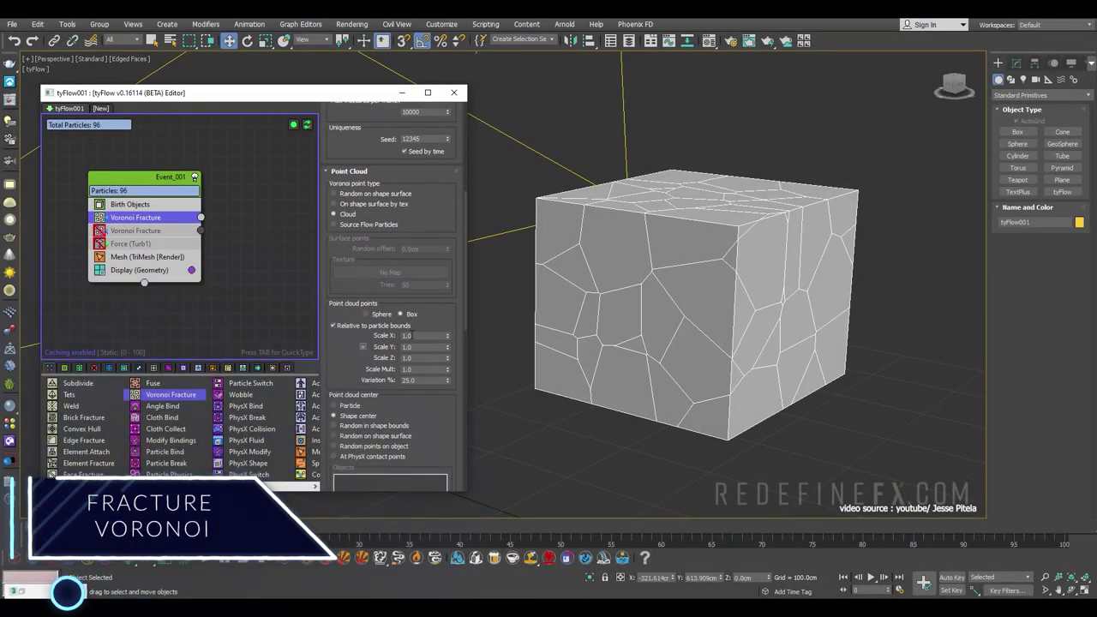
Step: Set the Point Cloud scale to X/Y 0, then Z 0 and Y 1
double_click(429, 335)
type("0")
key("Return")
middle_click_drag(802, 282, 517, 267, "alt")
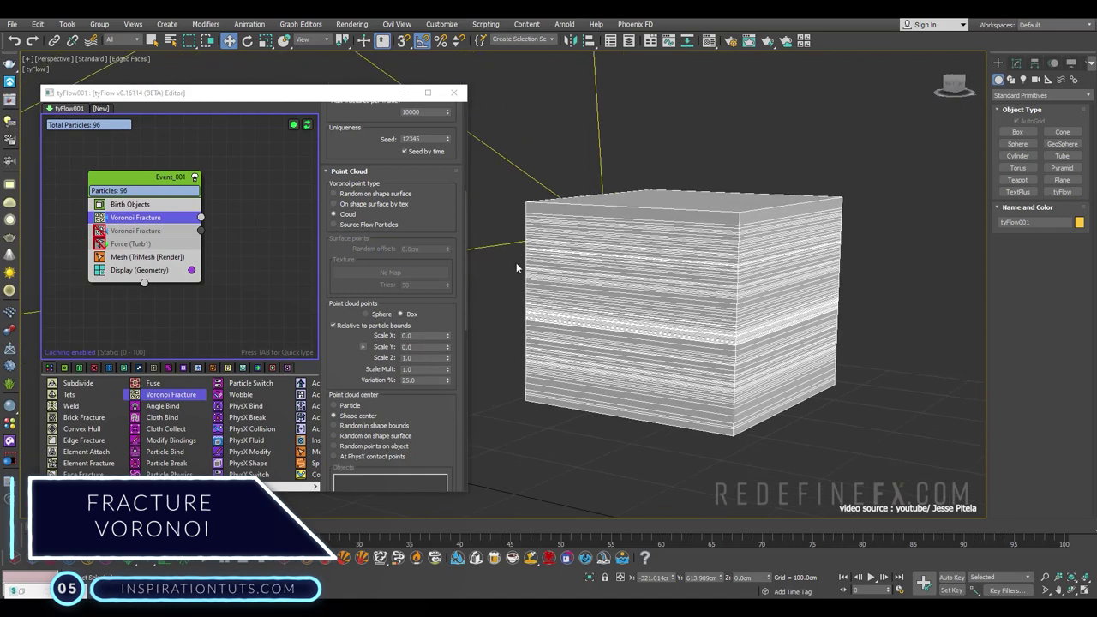
double_click(418, 357)
type("0")
key("shift+Tab")
type("1")
key("Return")
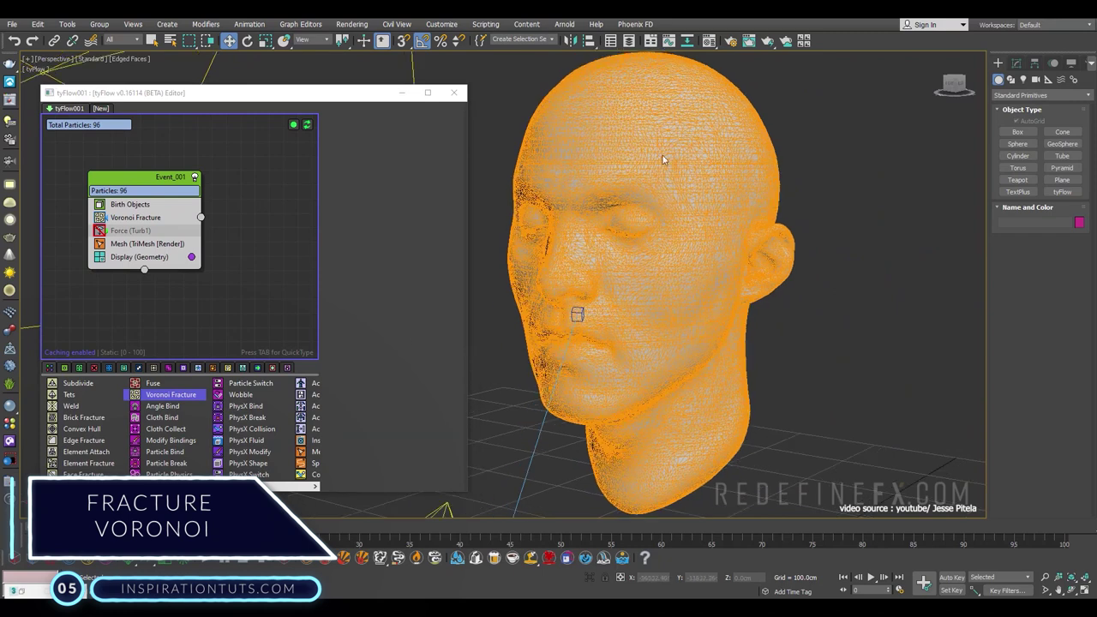
Step: Select the Turb1 force and play the flow so the head slices apart
left_click(103, 231)
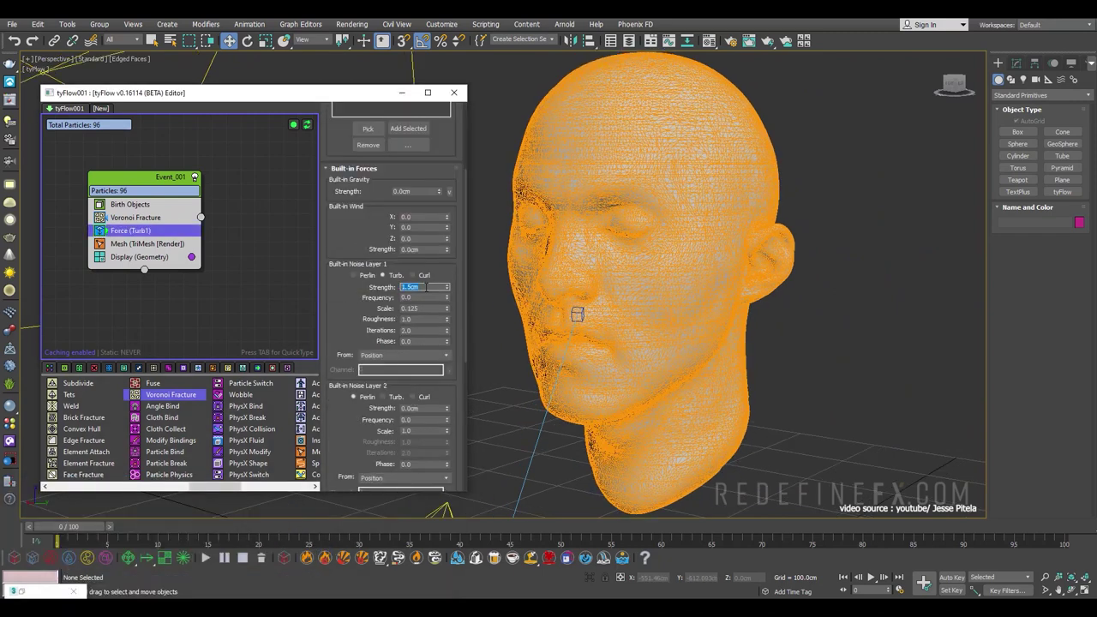
scroll(386, 300, "down", 3)
scroll(419, 333, "down", 2)
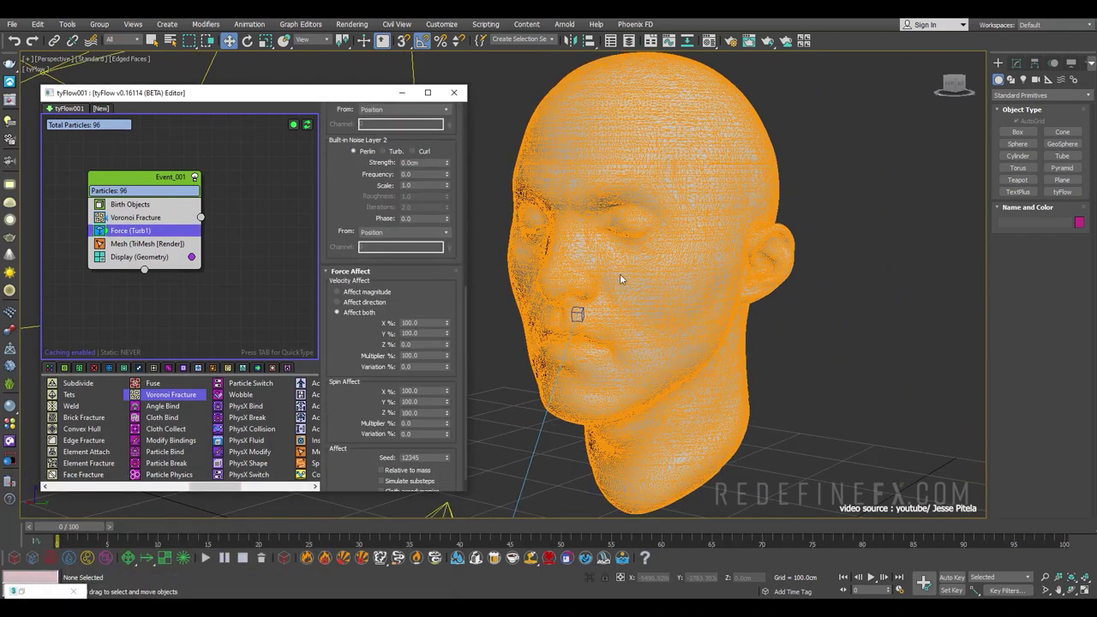
key("/")
key("F4")
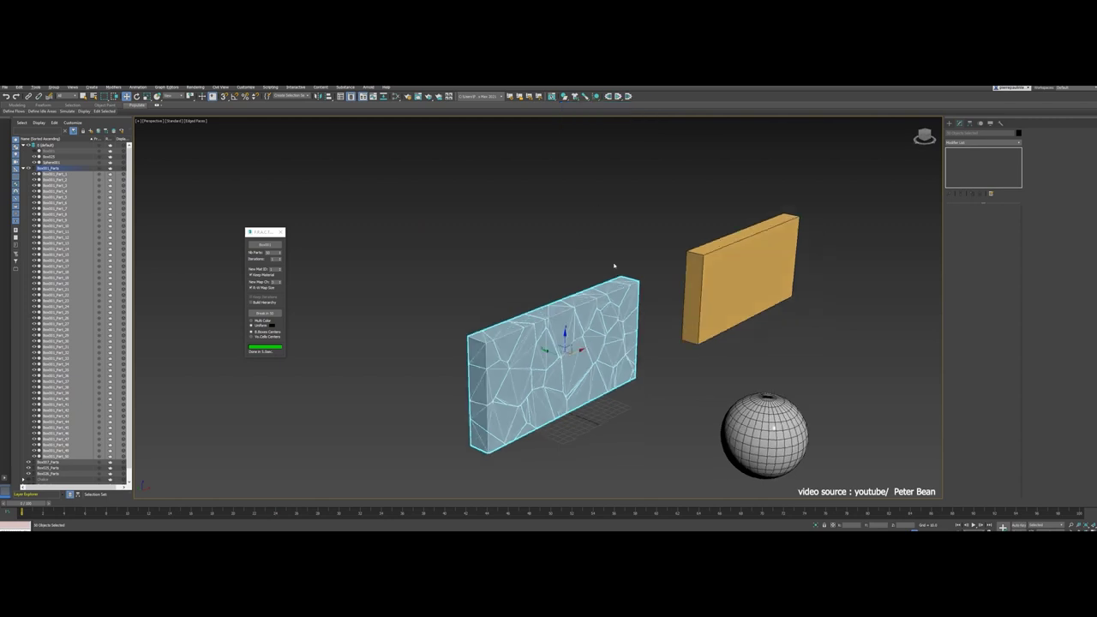
Step: Play the simulation so the sphere shatters the fractured wall
middle_click_drag(614, 265, 614, 207, "alt")
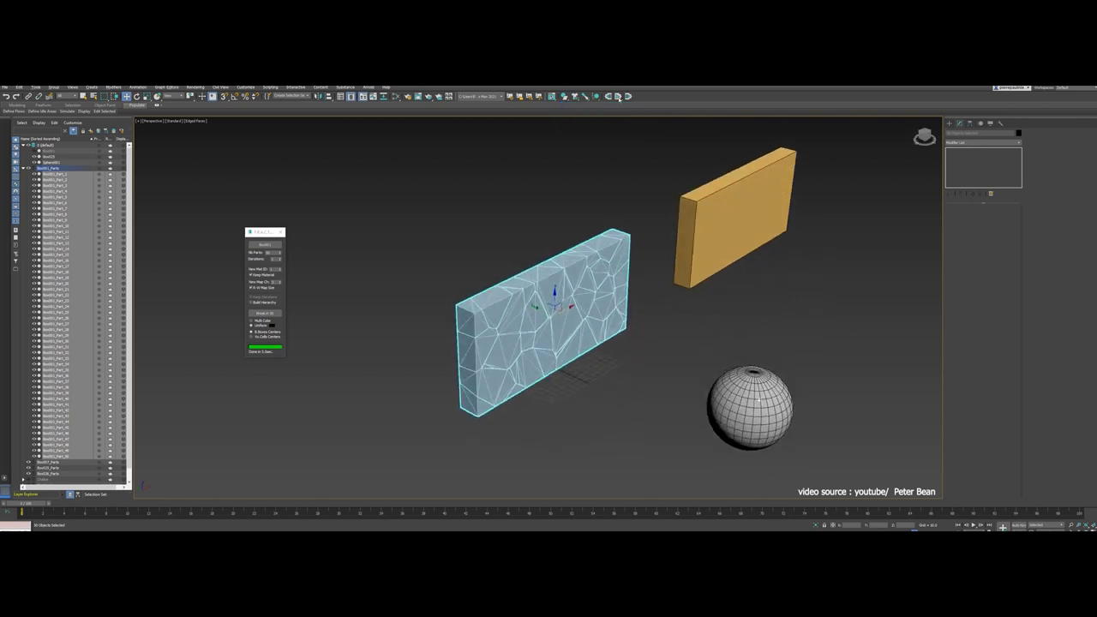
left_click(618, 96)
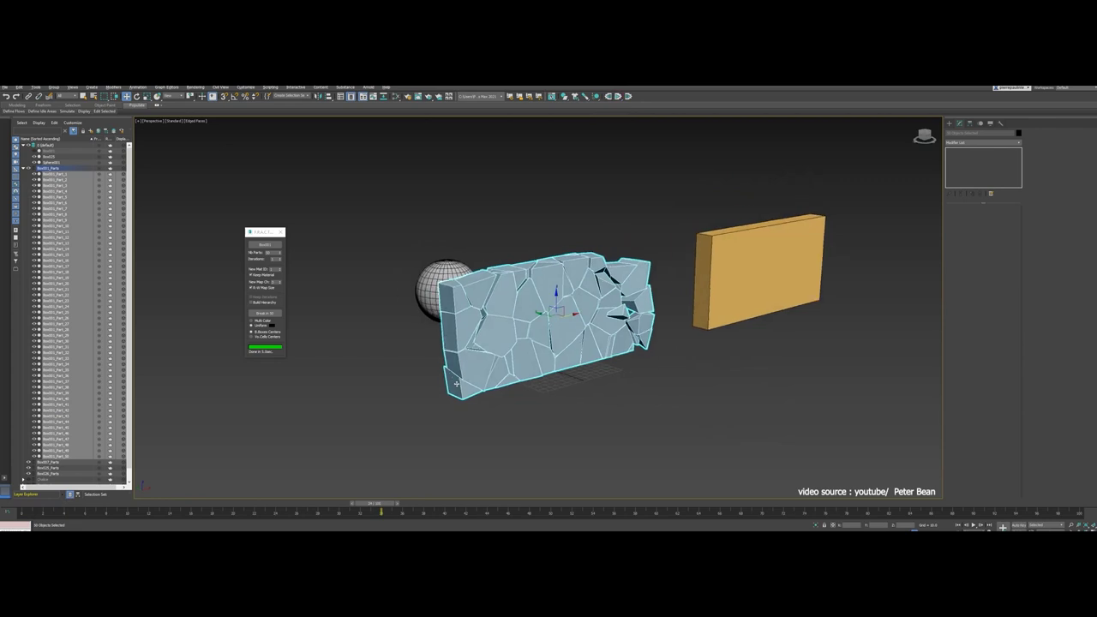
middle_click_drag(558, 341, 552, 342, "alt")
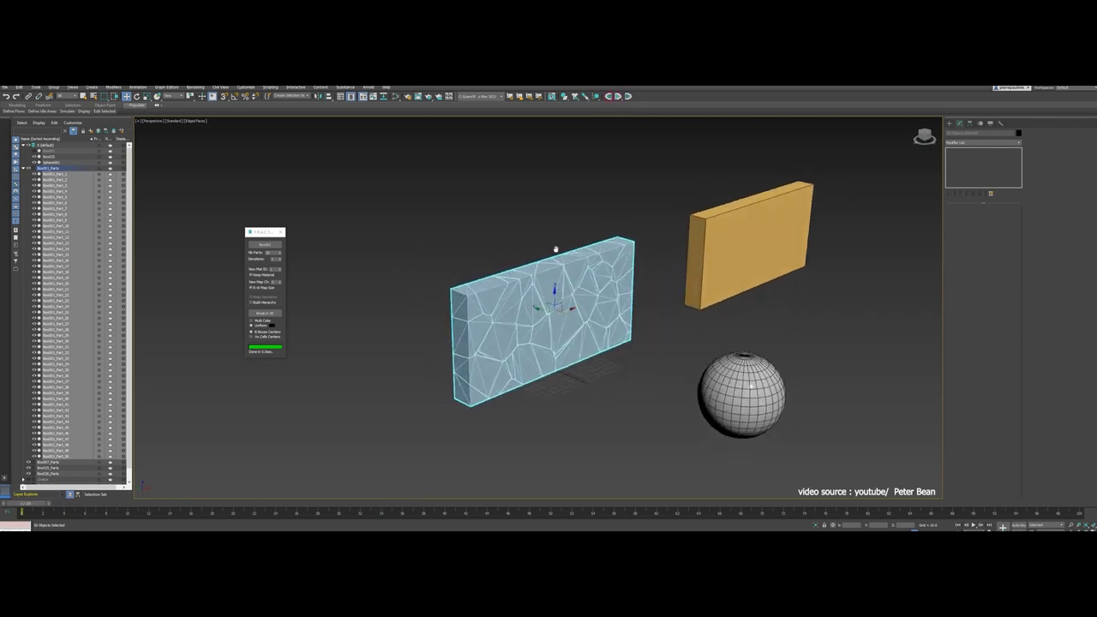
Step: Bring up MassFX Tools on the Rigid Body Properties tab
left_click(552, 96)
left_click_drag(293, 155, 418, 158)
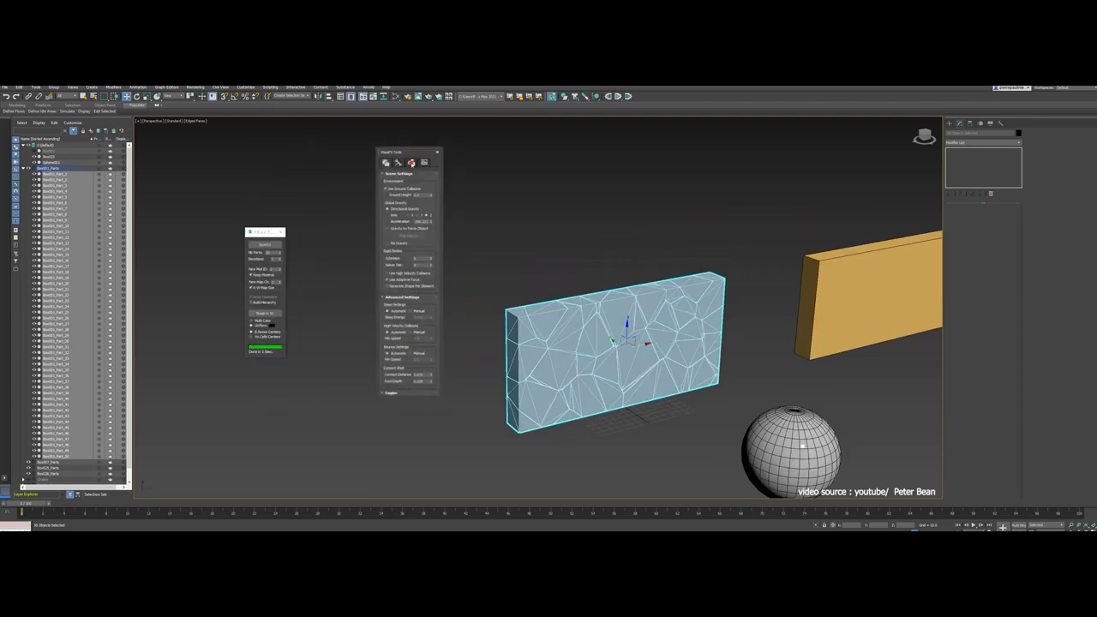
left_click(411, 162)
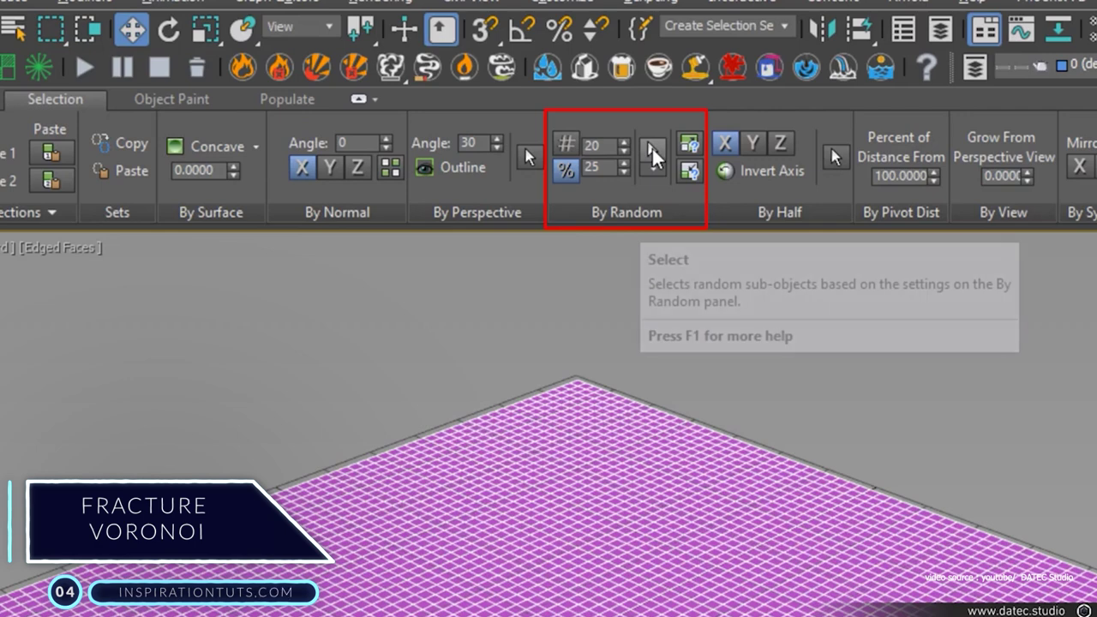
Step: Randomly select 20 faces on the plane, rerolling several times, then select 50 percent
left_click(651, 150)
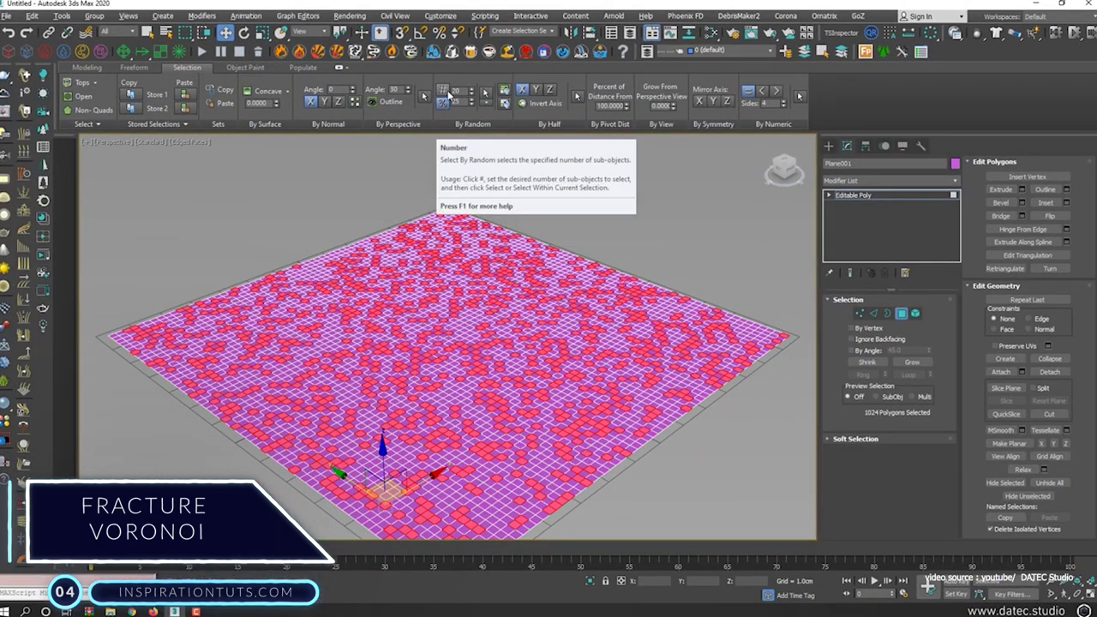
key("ctrl+d")
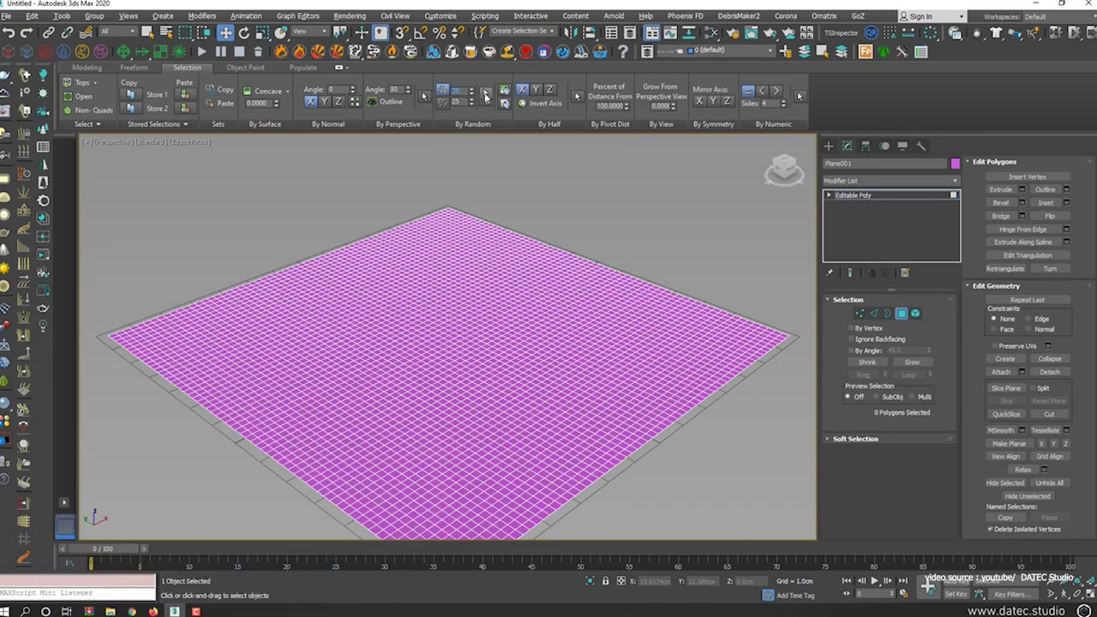
left_click(486, 95)
left_click(485, 95)
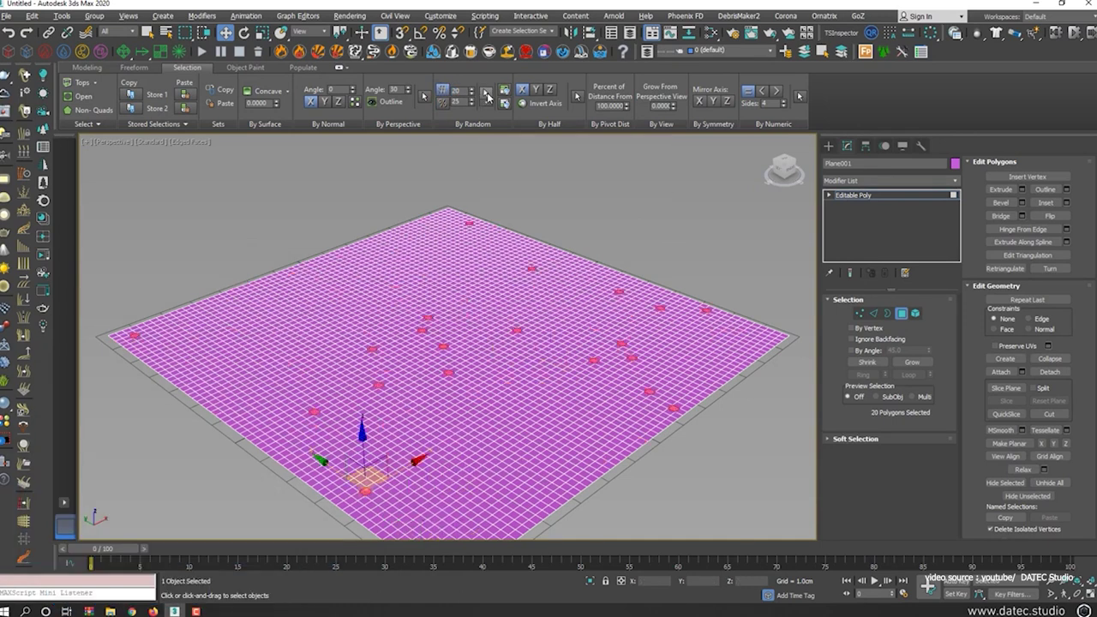
left_click(485, 96)
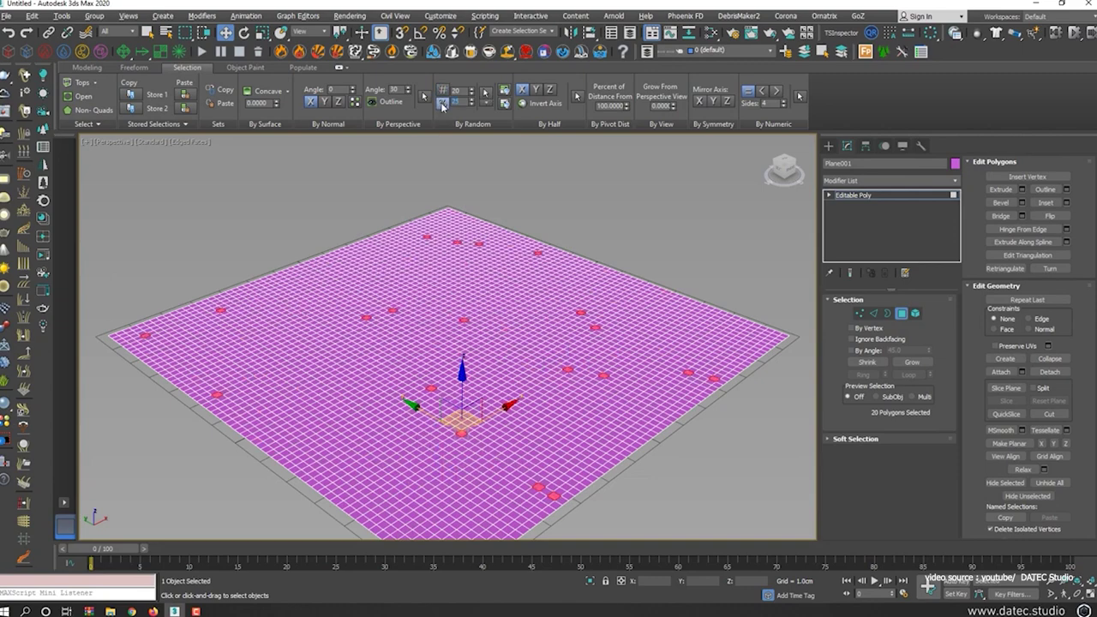
left_click(485, 95)
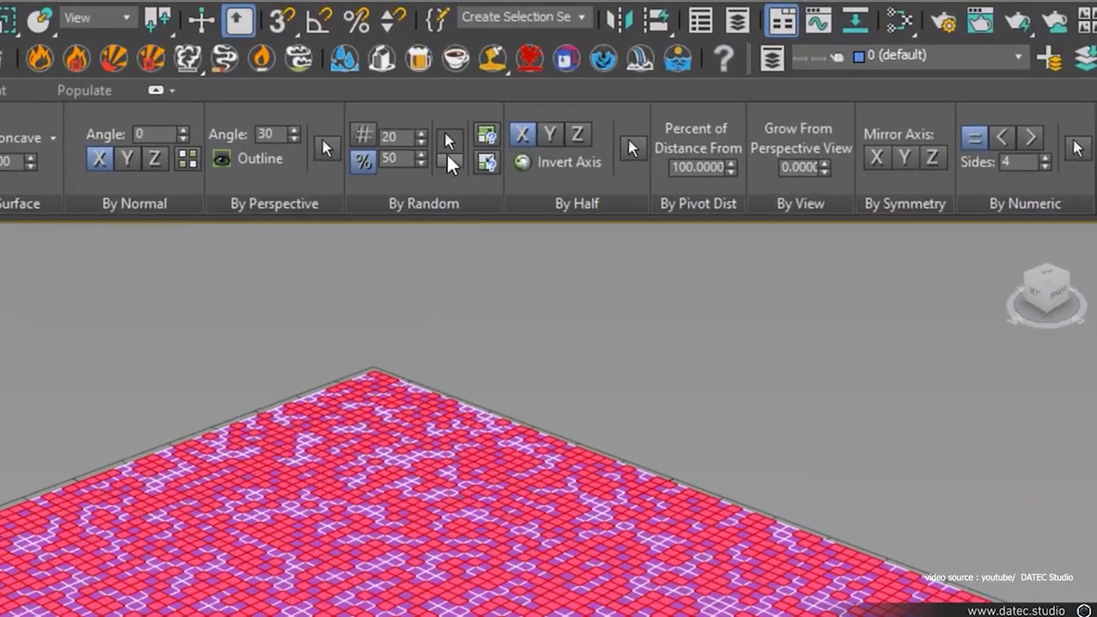
left_click(446, 154)
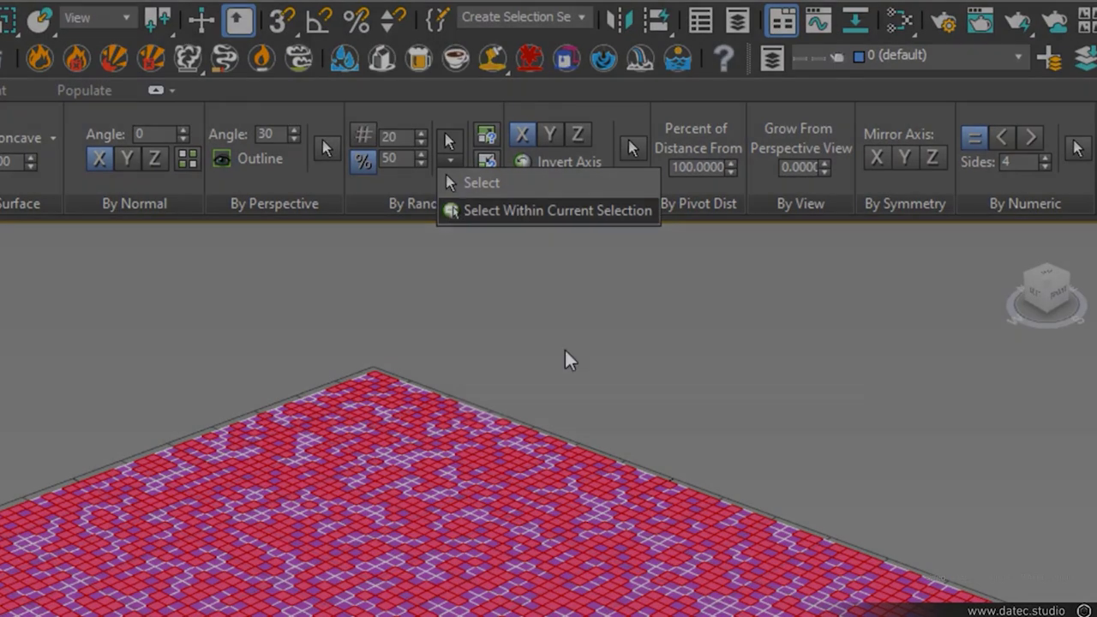
Step: In Top view, region-select one half of the plane's faces, then return to Perspective
key("t")
left_click(629, 176)
left_click_drag(453, 494, 453, 495)
key("p")
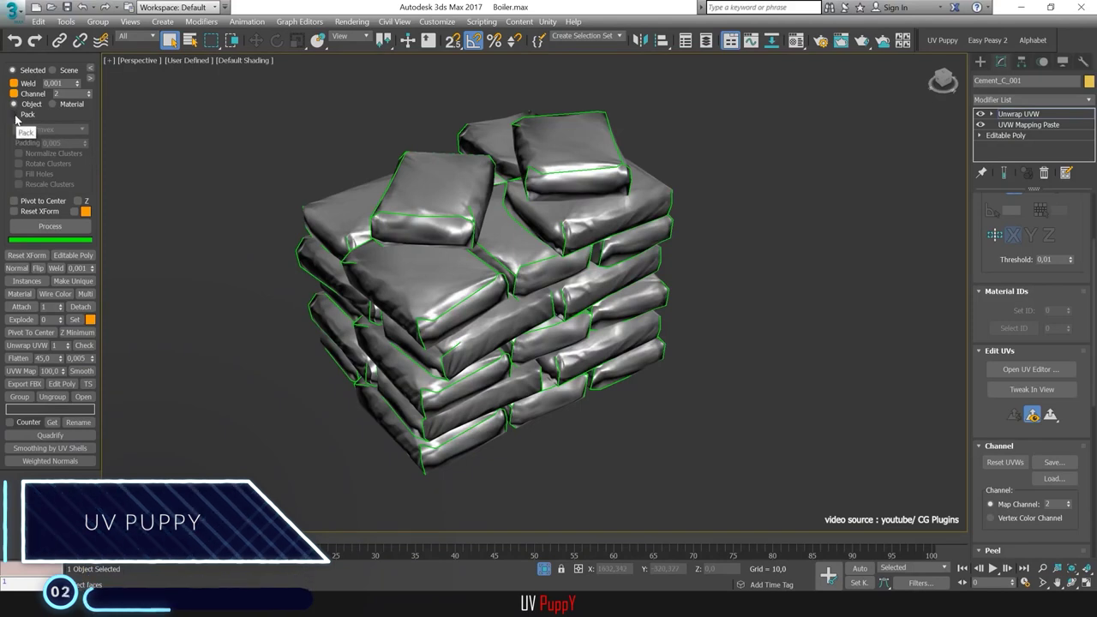
Step: Pack the cement bags' UV shells with Tools > Pack in the UV editor
left_click(1031, 369)
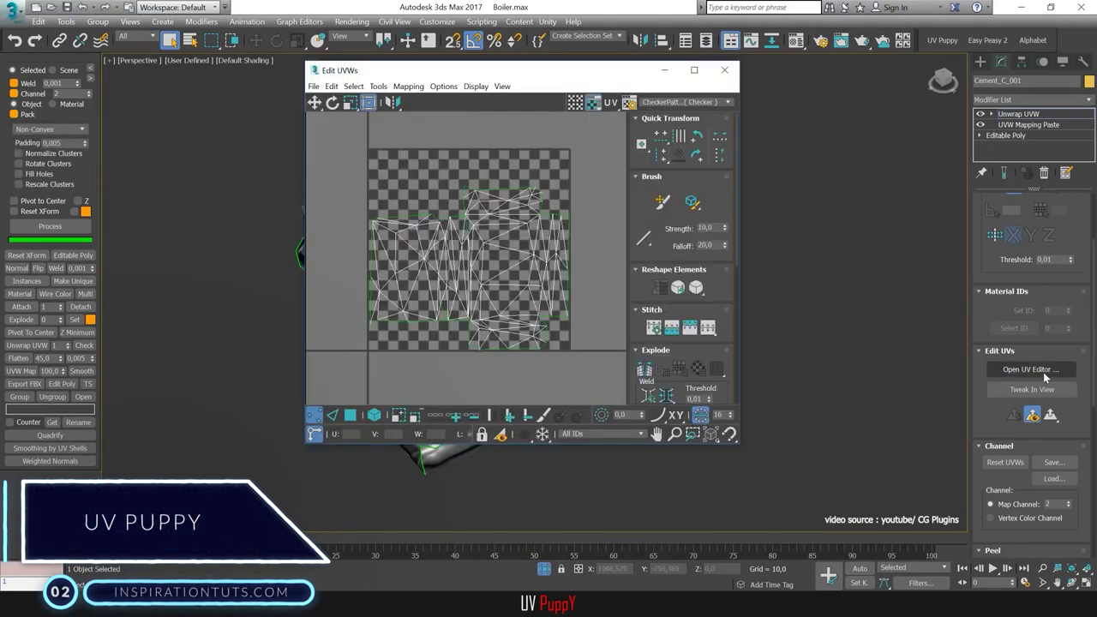
left_click(378, 87)
left_click(403, 234)
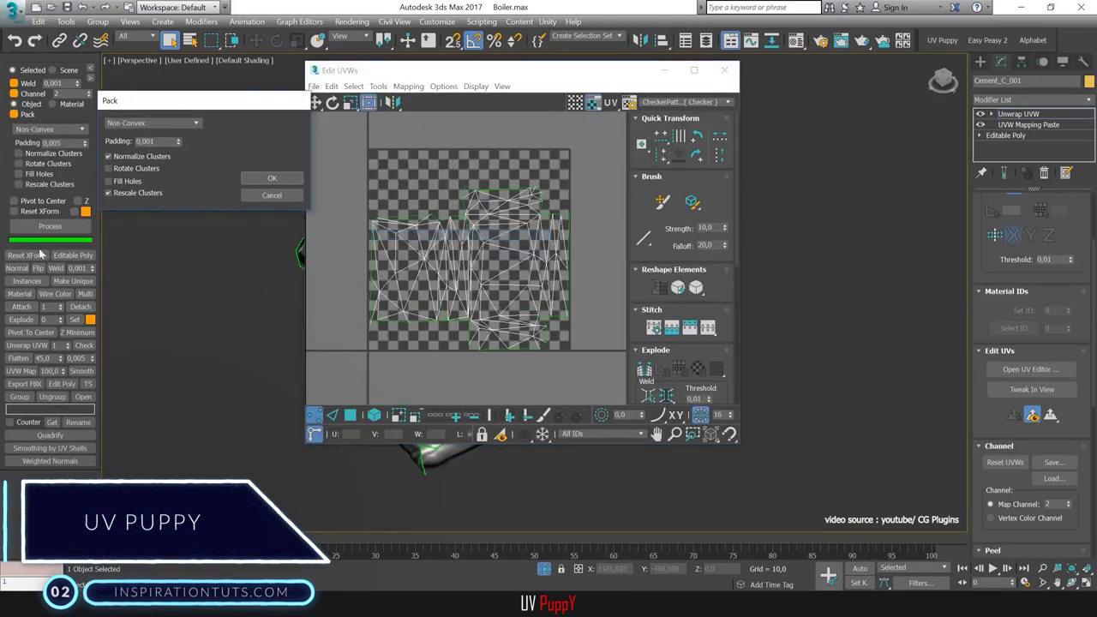
left_click(279, 178)
left_click(724, 69)
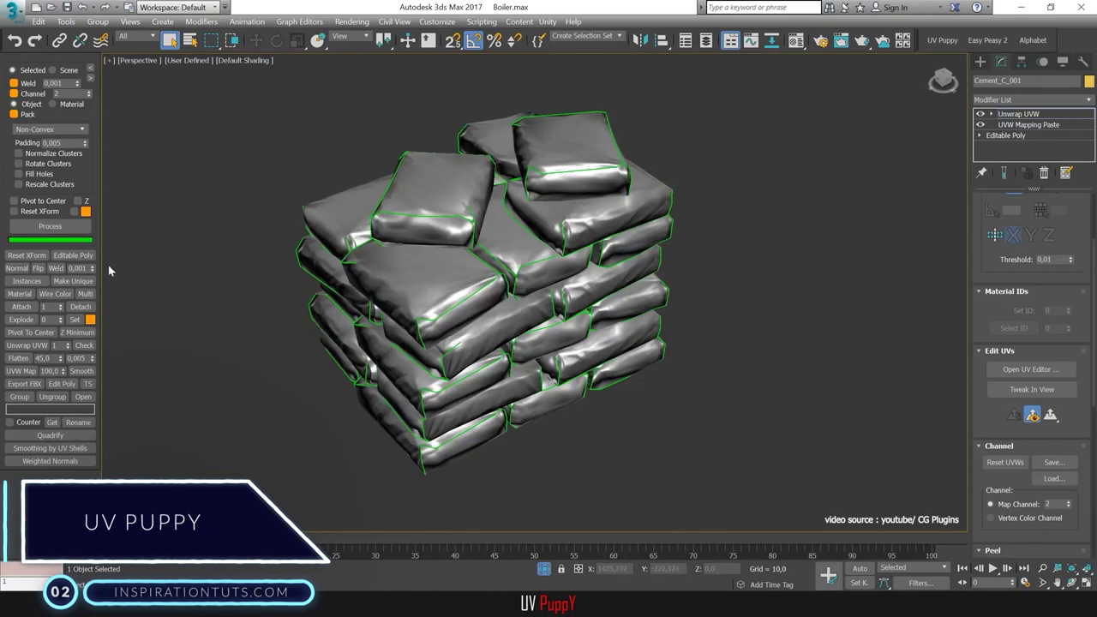
Step: Enable Rotate Clusters, process the UV Puppy unwrap and inspect the packed layout
left_click(21, 166)
left_click(69, 230)
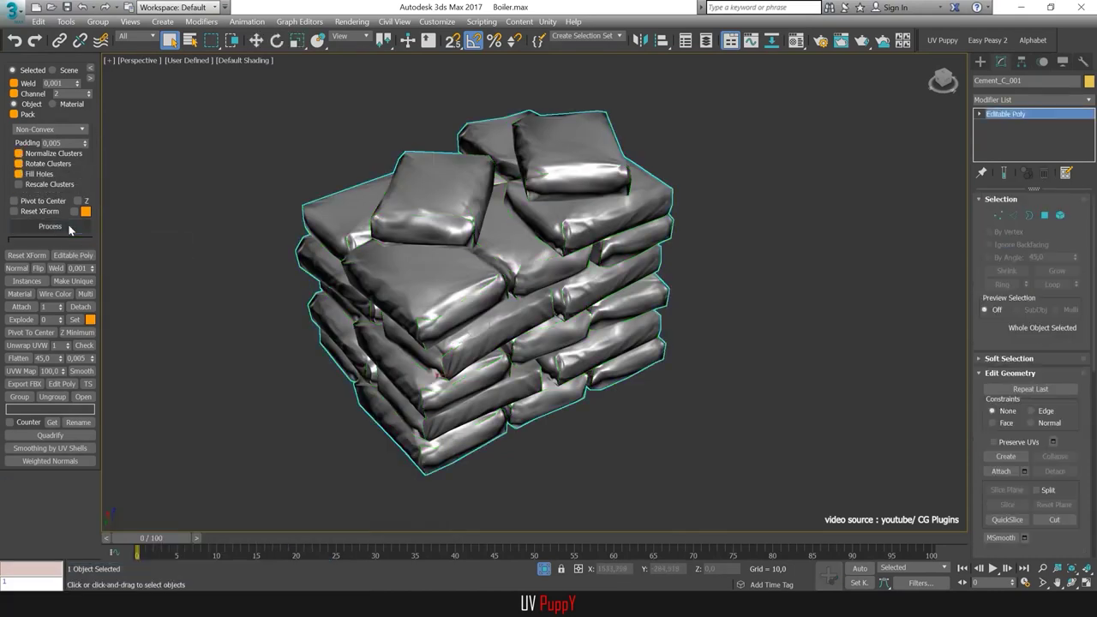
left_click(1045, 376)
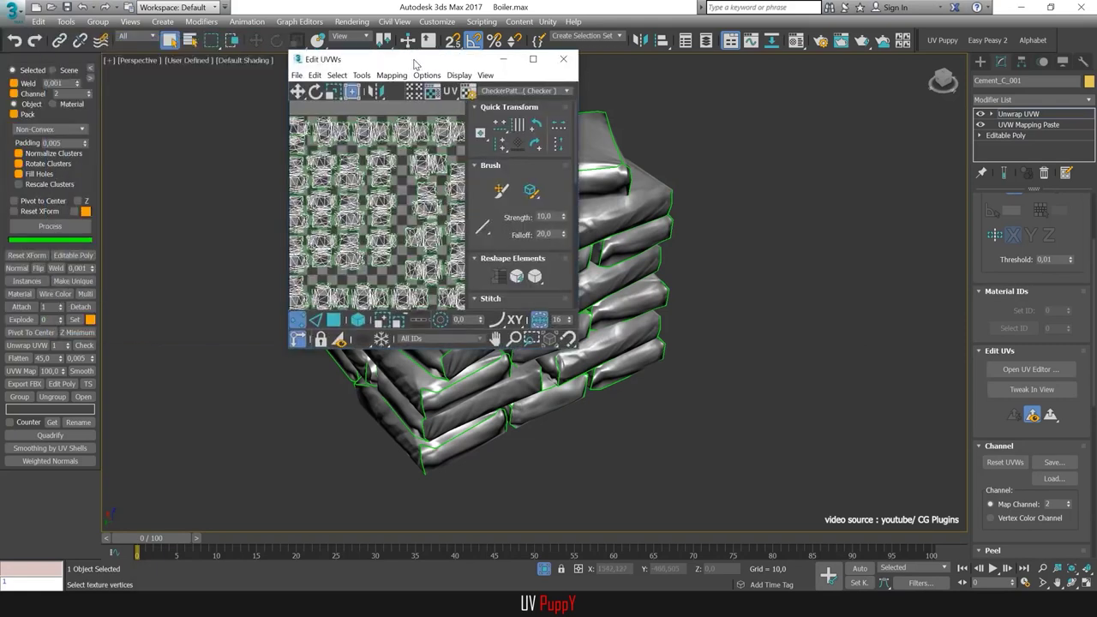
left_click_drag(578, 351, 655, 421)
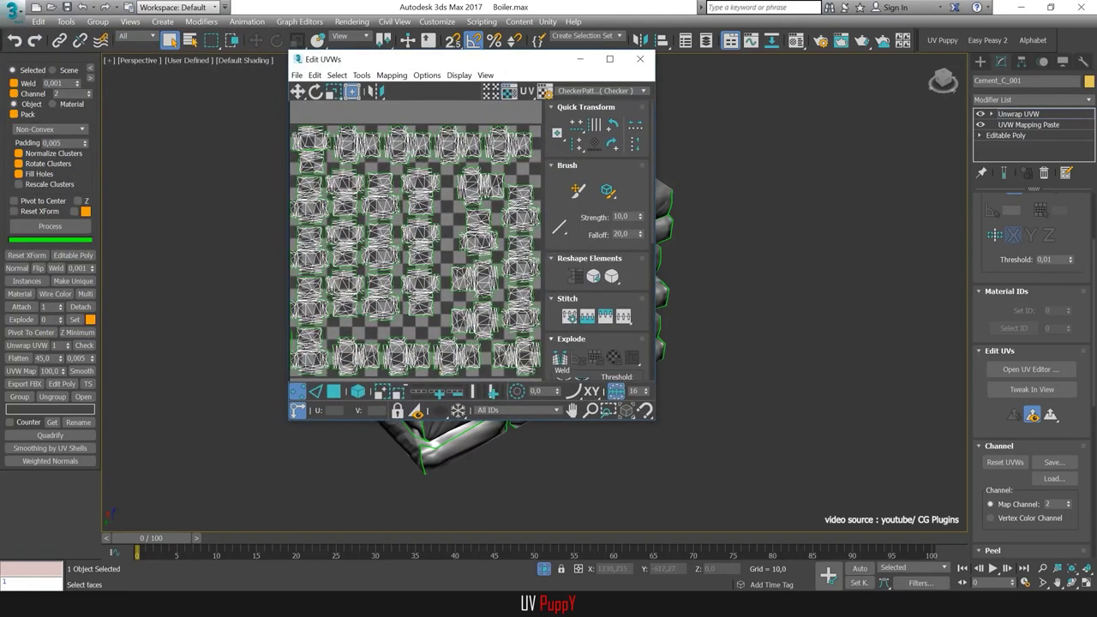
left_click(641, 62)
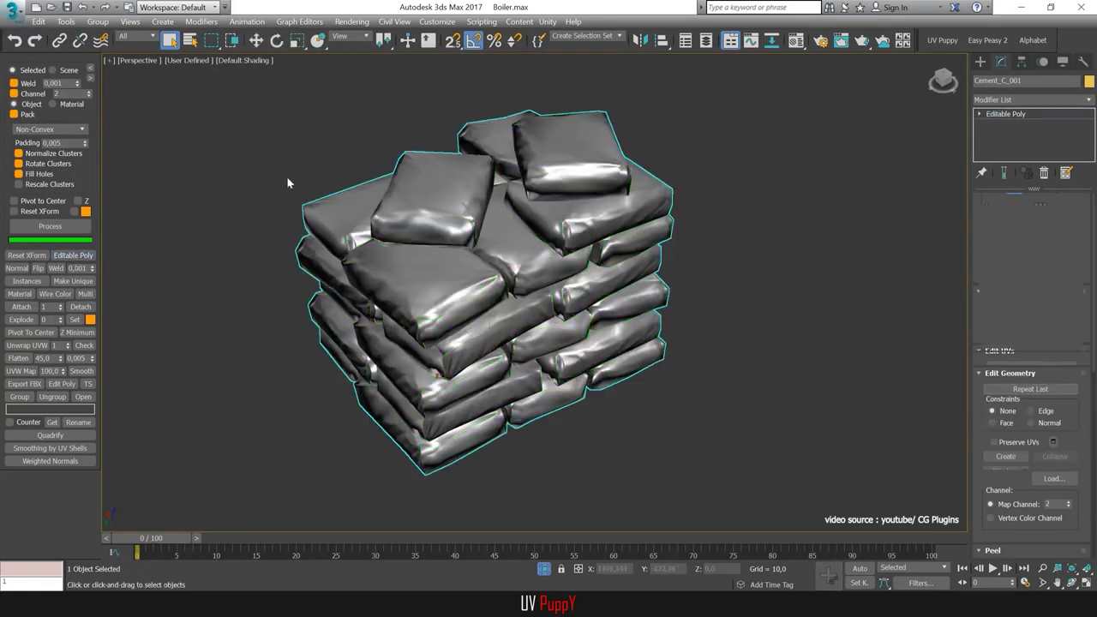
Step: Uncheck Pack, reprocess, and enlarge Edit UVWs to view the unpacked layout
left_click(14, 115)
left_click(50, 226)
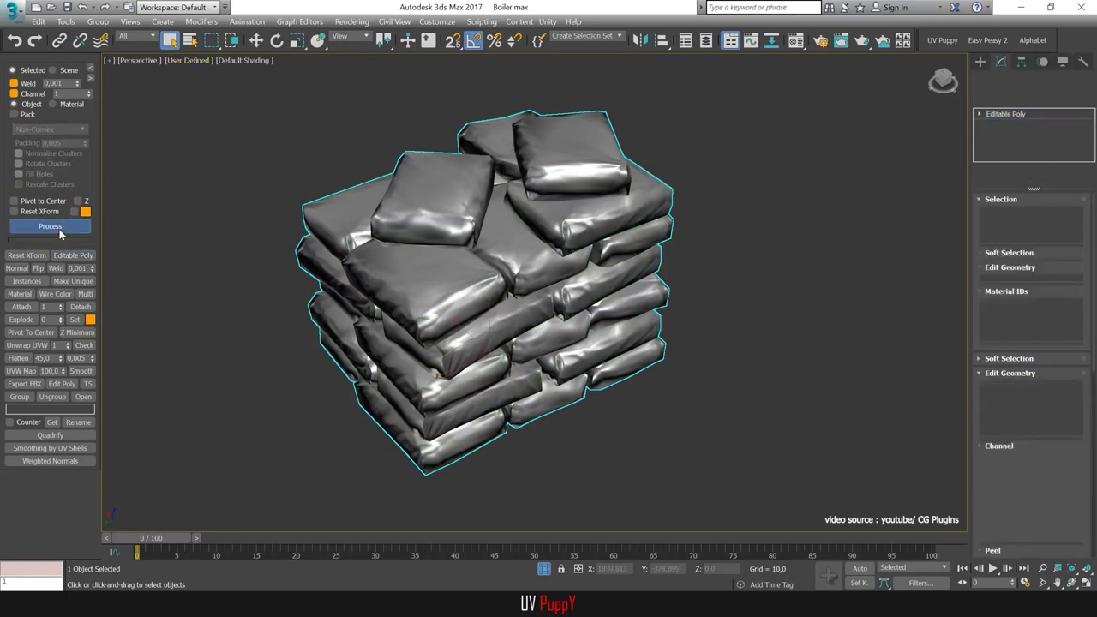
left_click_drag(565, 343, 690, 464)
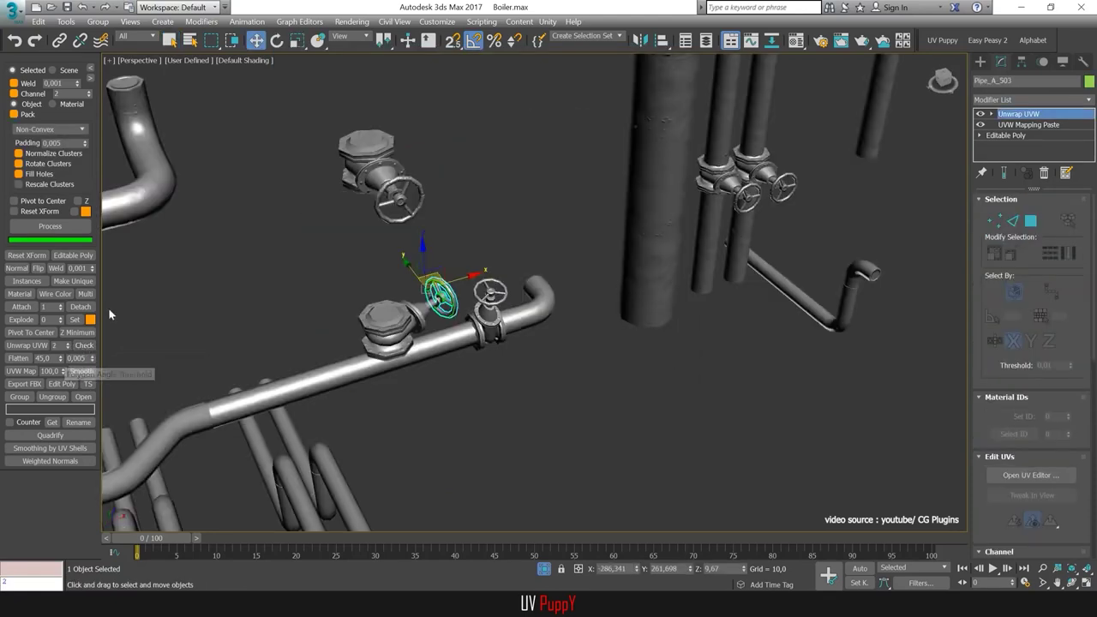
Step: Check the valve wheel's channel-2 UV layout, then box-select the 36 valve and pipe objects
left_click(84, 345)
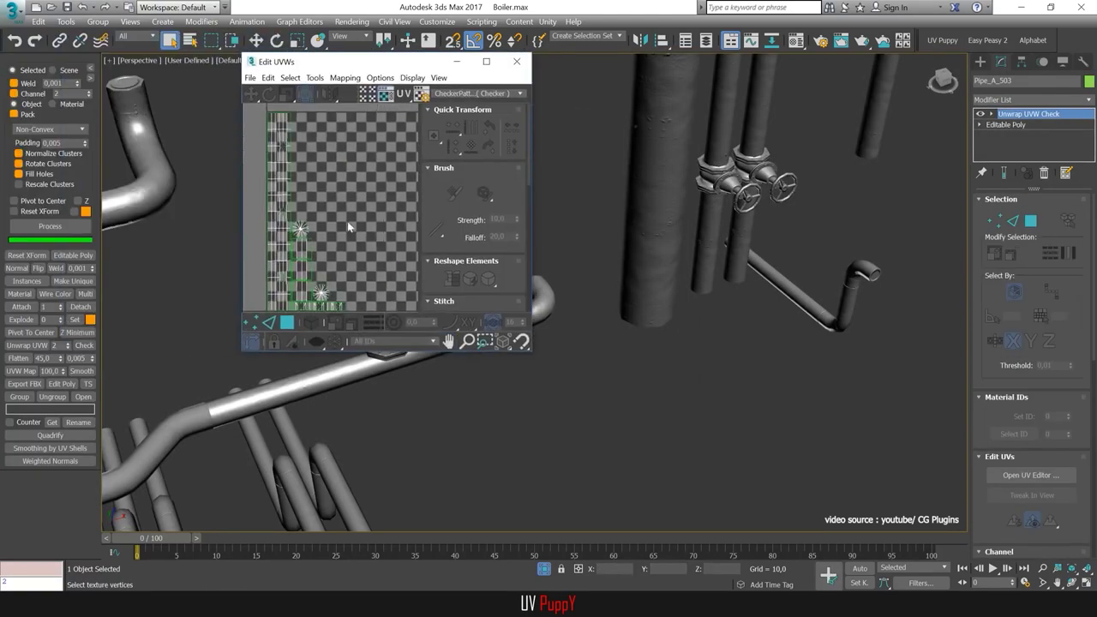
scroll(1062, 503, "down", 2)
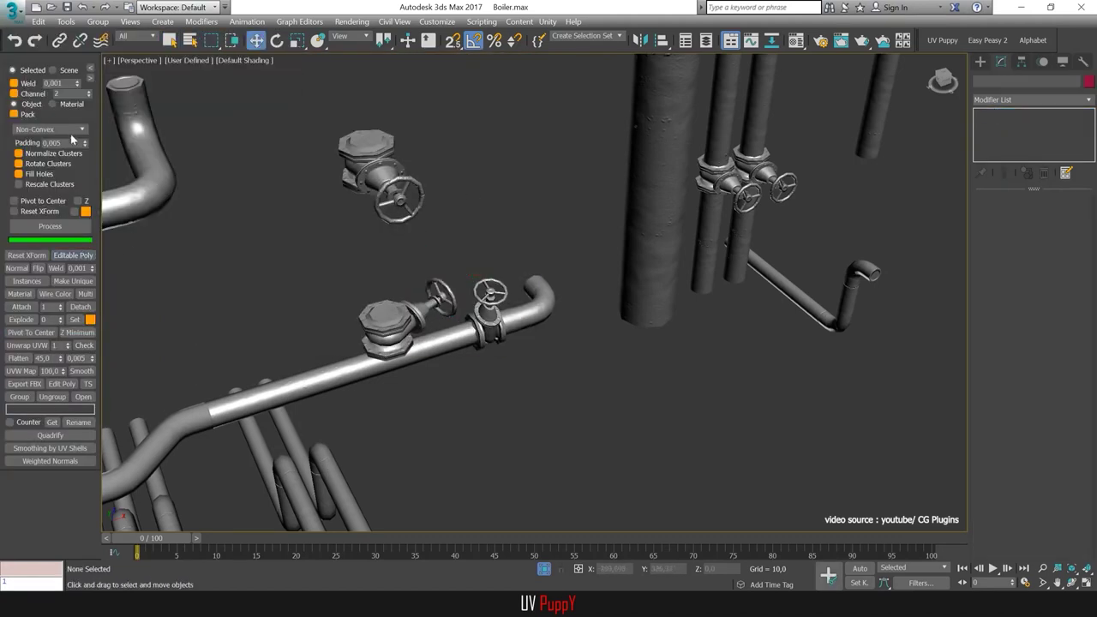
left_click_drag(324, 383, 319, 255)
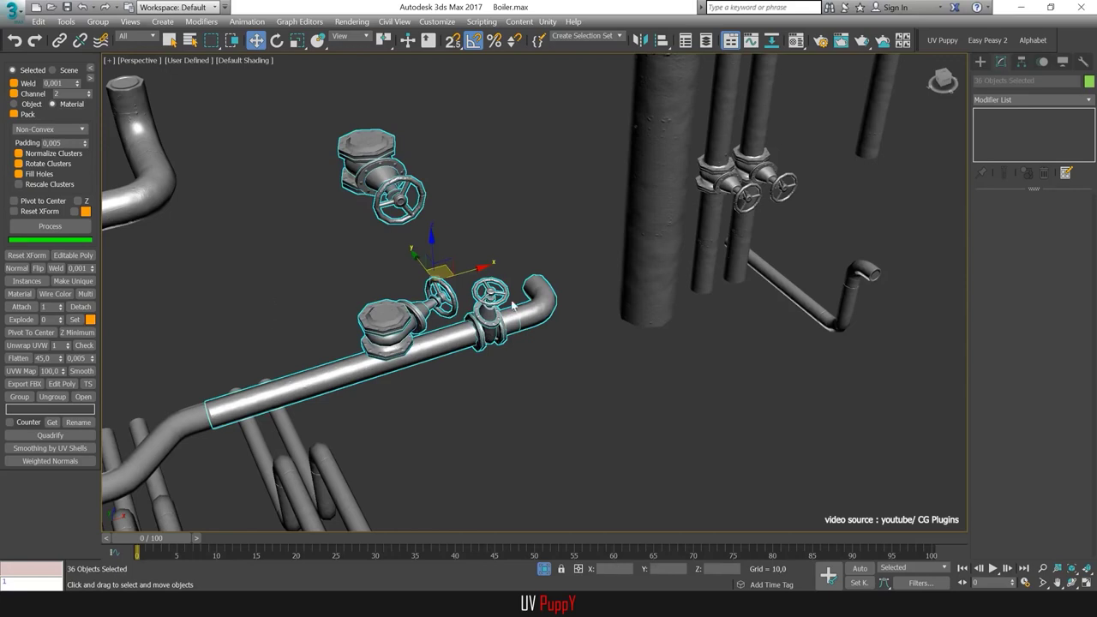
middle_click_drag(256, 213, 345, 240)
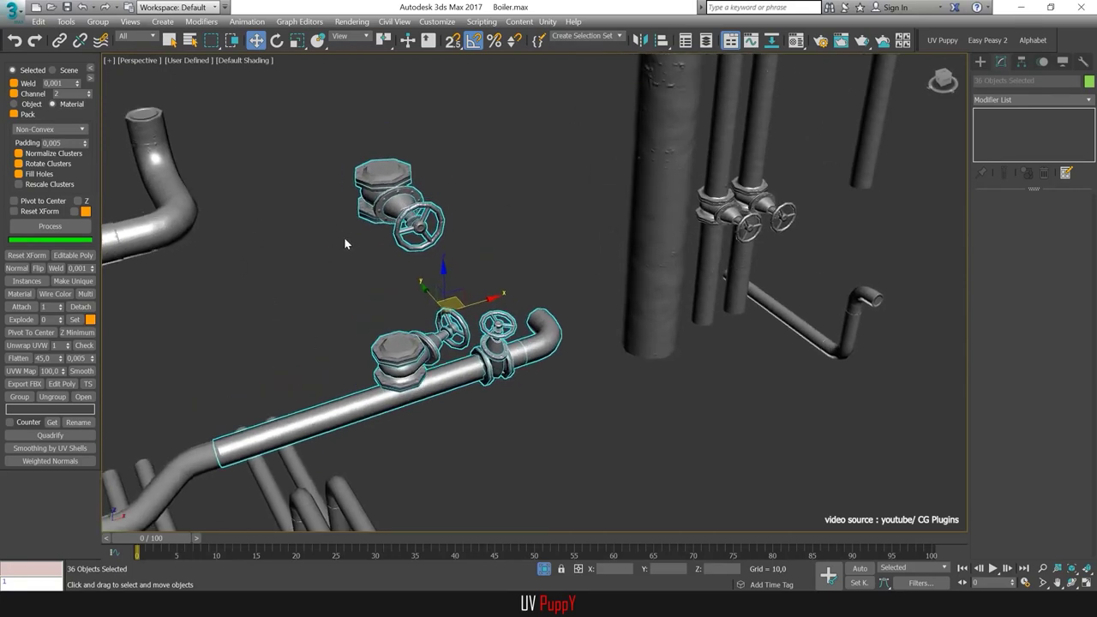